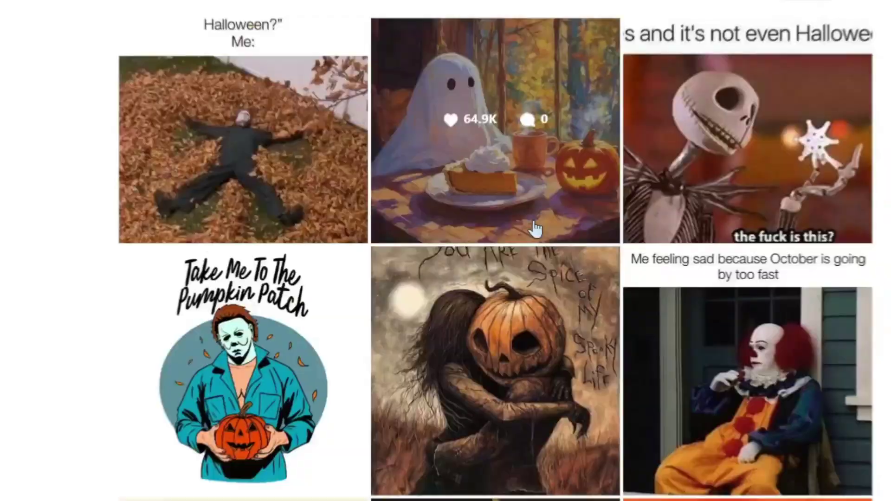
# Step: Scroll the preview of Fotor's AI image creator and advance to the next example image
pyautogui.scroll(-10, 524, 230)
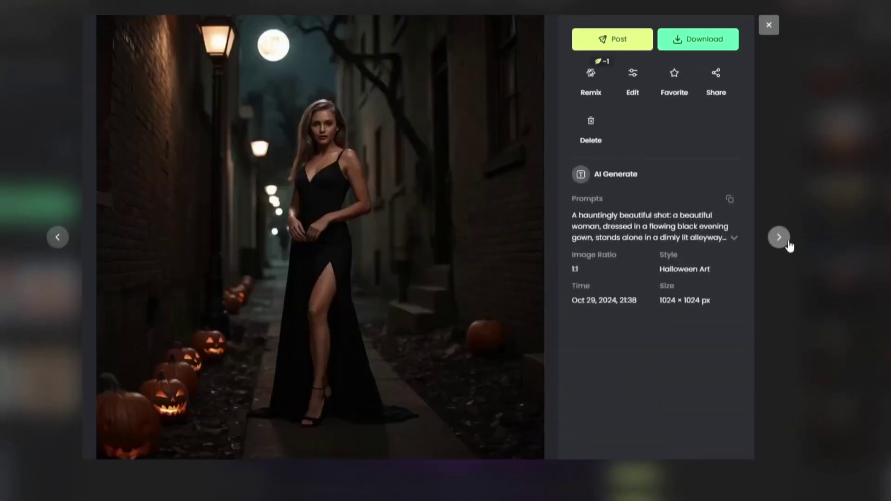
pyautogui.click(783, 126)
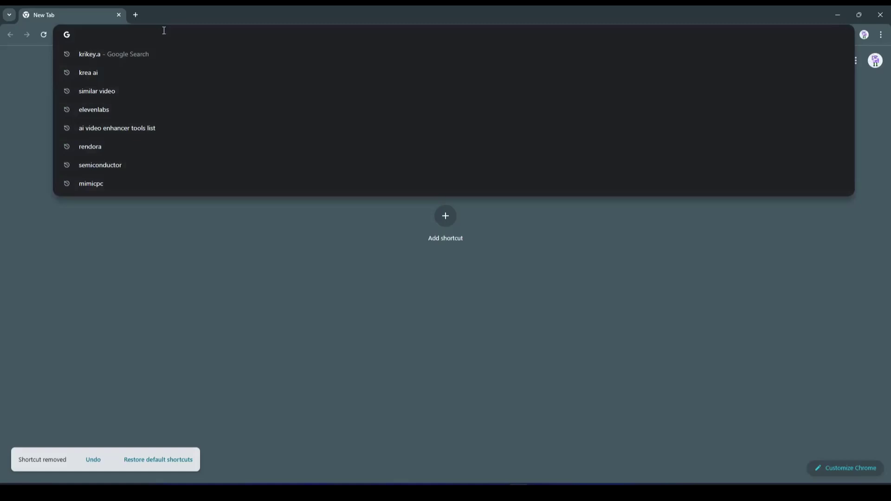
# Step: Load fotor.com, block the notification prompt, and sign up using a Google account
pyautogui.write('tor.com')
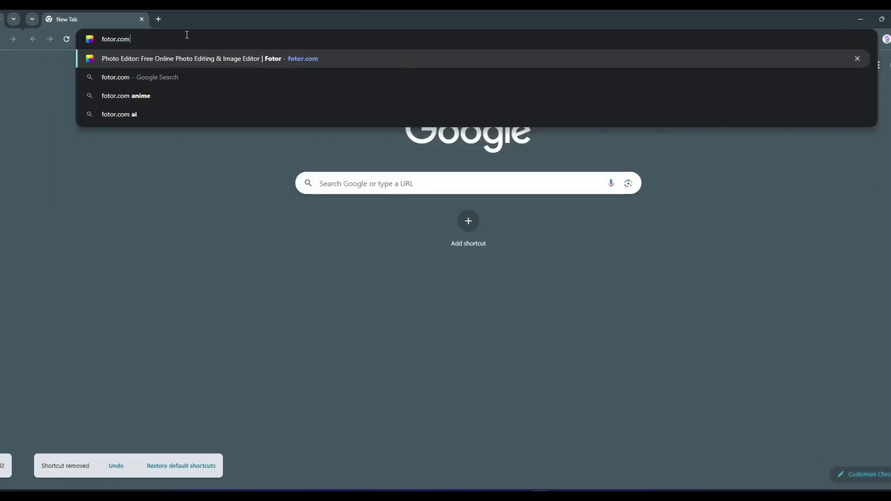
pyautogui.press('Return')
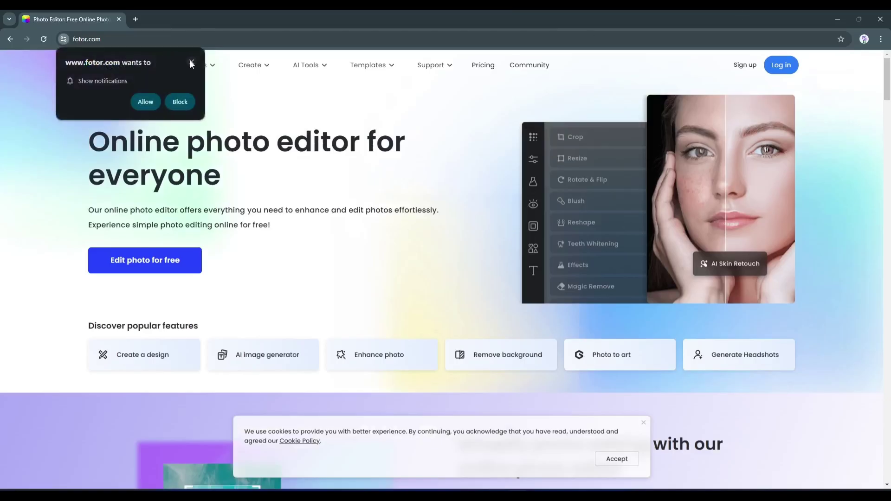
pyautogui.click(191, 62)
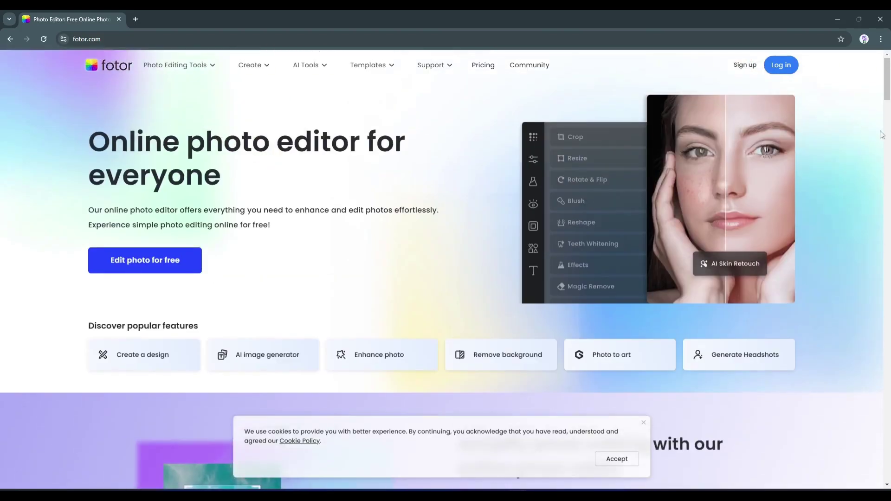
pyautogui.click(749, 68)
pyautogui.click(348, 193)
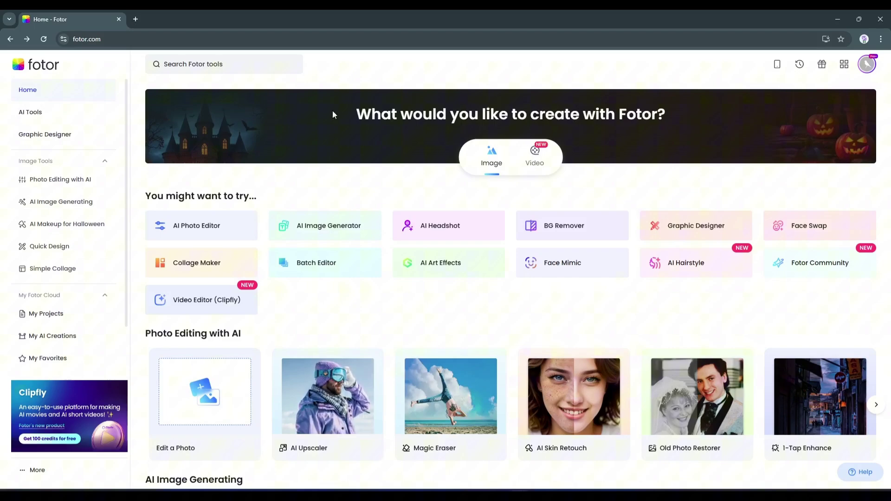
# Step: Browse the home dashboard's video tools carousel, then switch back to the image tools
pyautogui.scroll(-17, 318, 232)
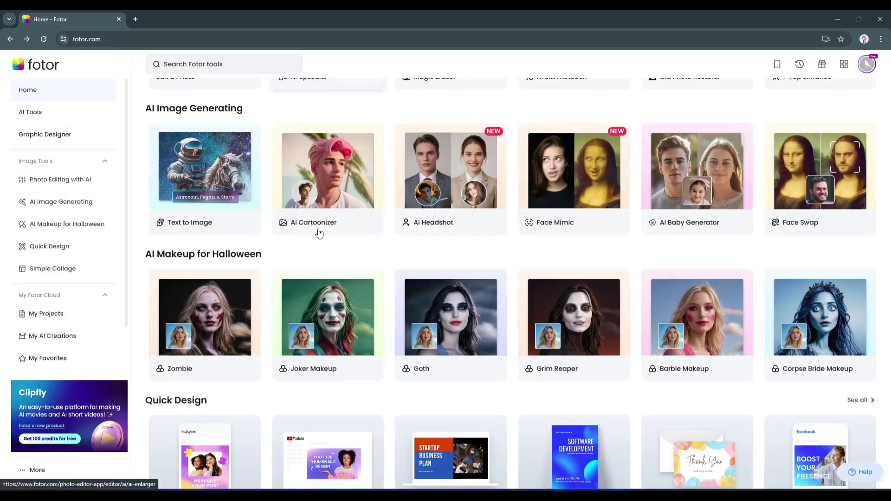
pyautogui.scroll(15, 378, 265)
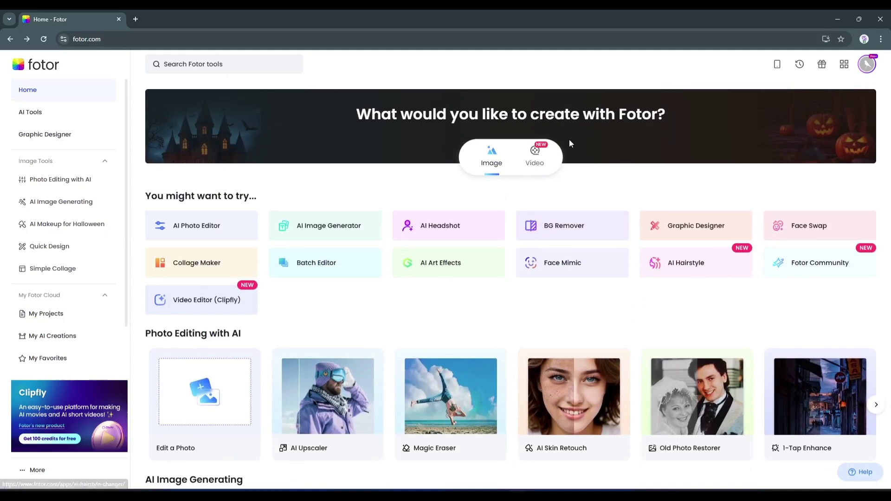
pyautogui.click(534, 155)
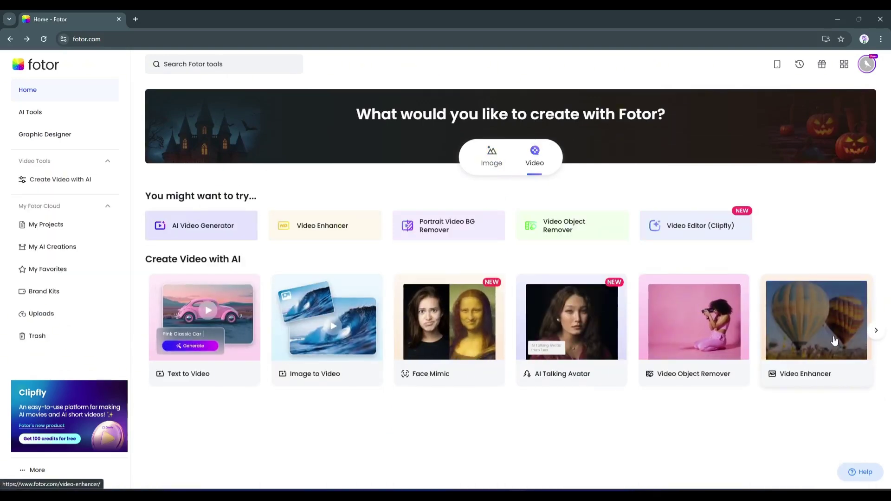
pyautogui.click(876, 331)
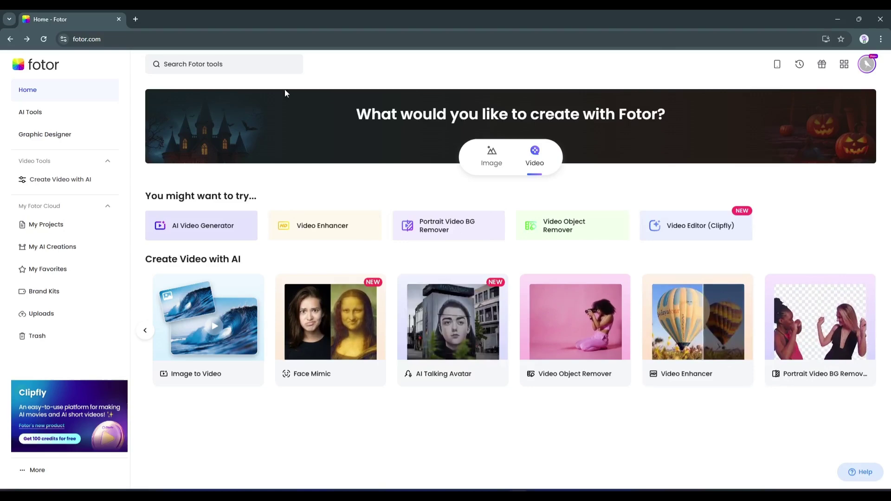
pyautogui.click(492, 163)
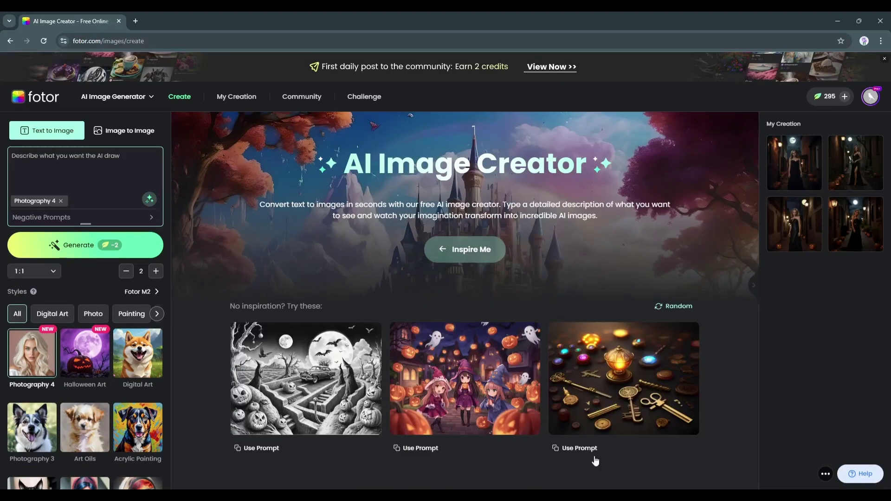
# Step: Paste 'Masterpiece, high quality, forest, sunset' as the prompt and add negative prompt 'blurry, low-quality'
pyautogui.click(67, 173)
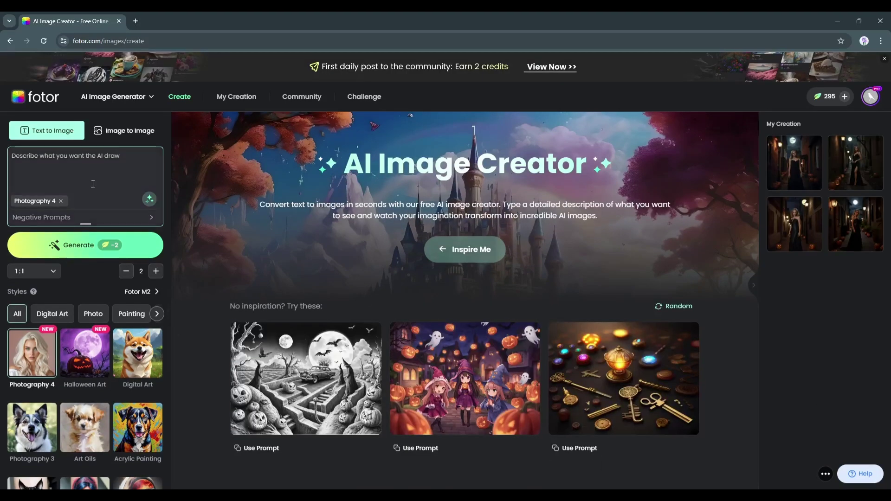
pyautogui.rightClick(68, 174)
pyautogui.click(101, 281)
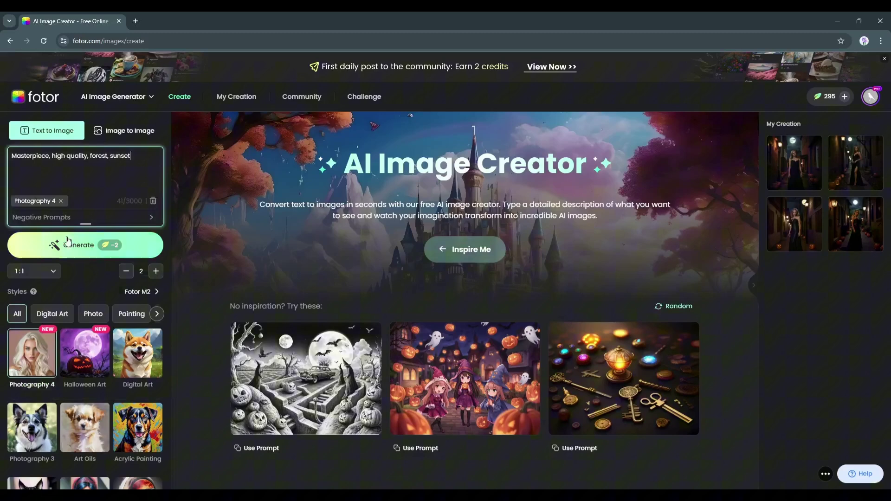
pyautogui.click(82, 223)
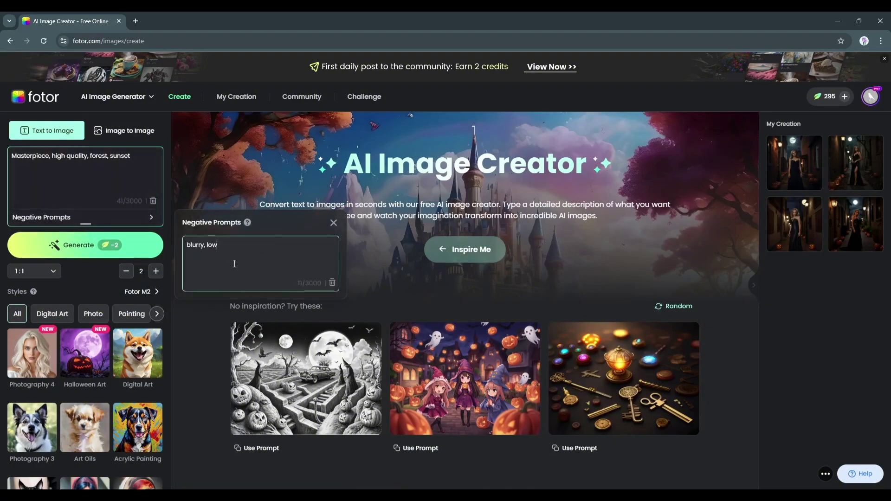
pyautogui.click(24, 222)
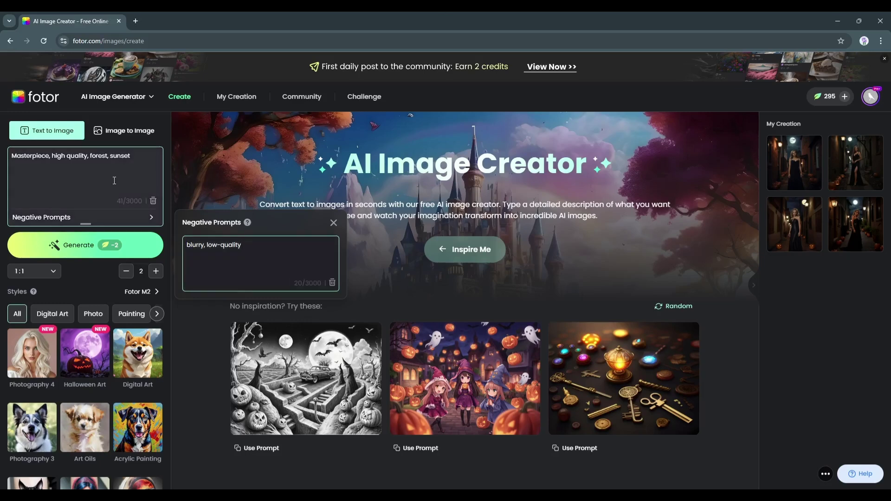
pyautogui.click(116, 250)
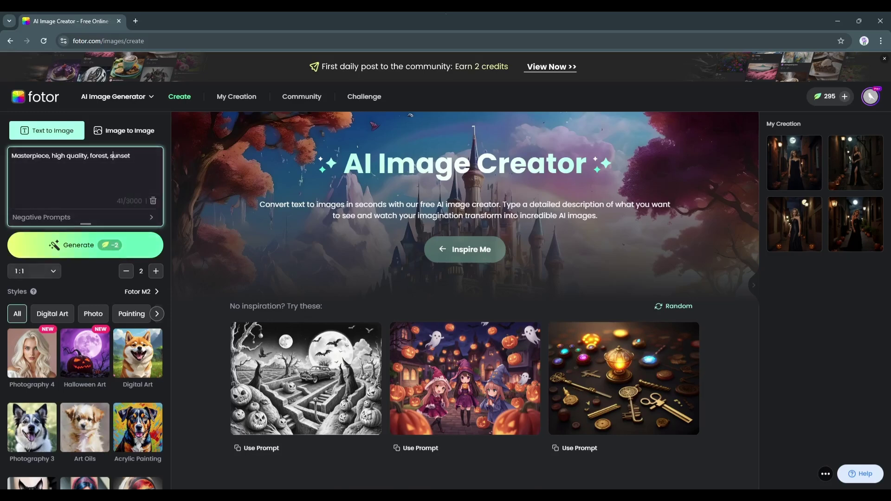
# Step: Keep the 1:1 aspect ratio, browse the style categories, and apply the Halloween Art style
pyautogui.click(44, 273)
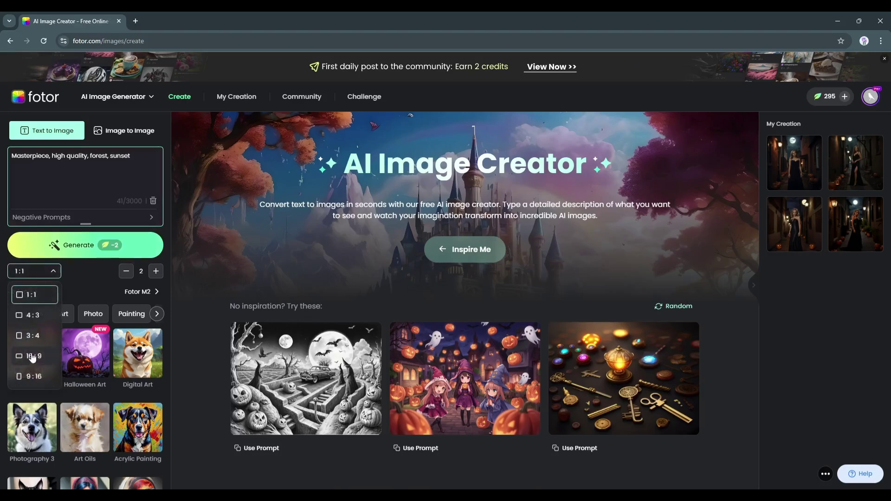
pyautogui.click(42, 296)
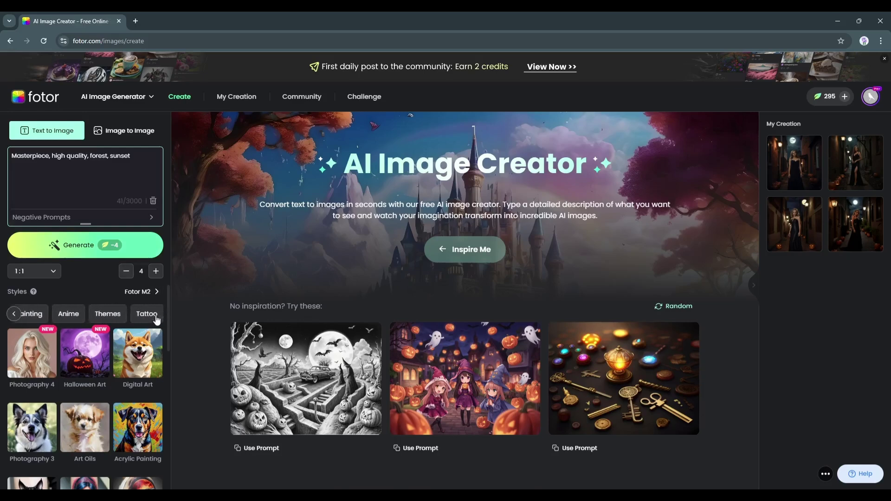
pyautogui.click(157, 317)
pyautogui.click(111, 314)
pyautogui.click(40, 315)
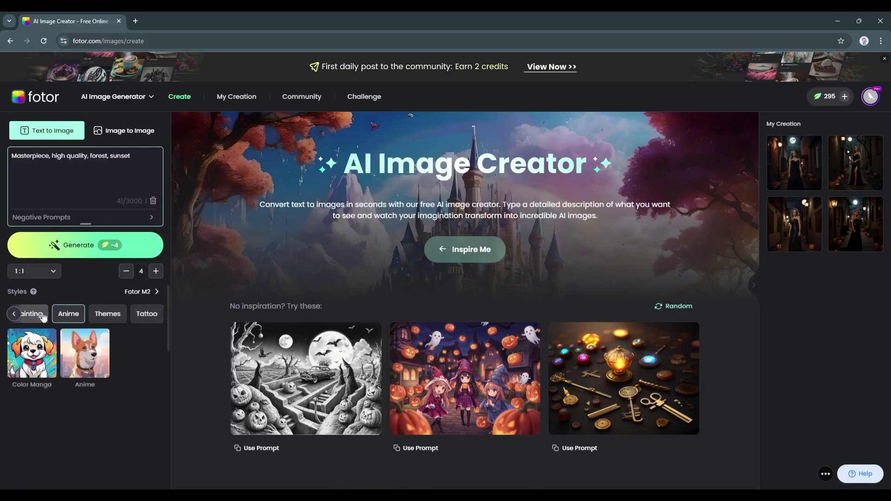
pyautogui.click(79, 316)
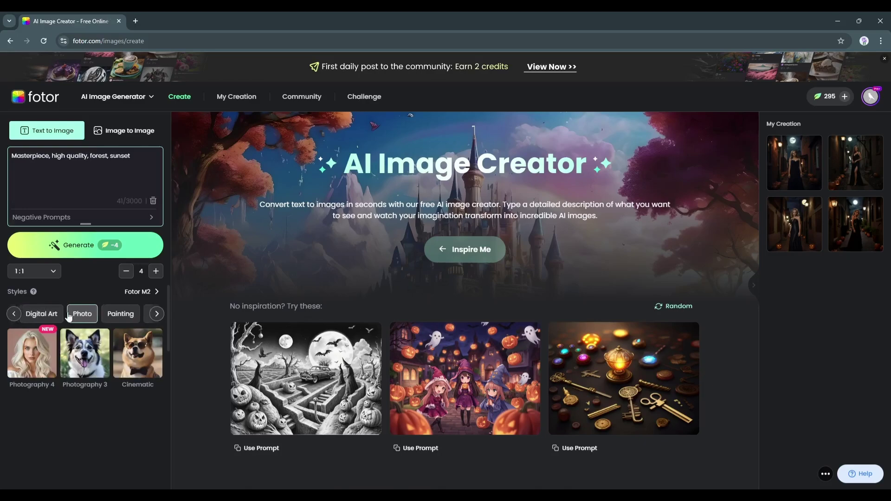
pyautogui.click(21, 317)
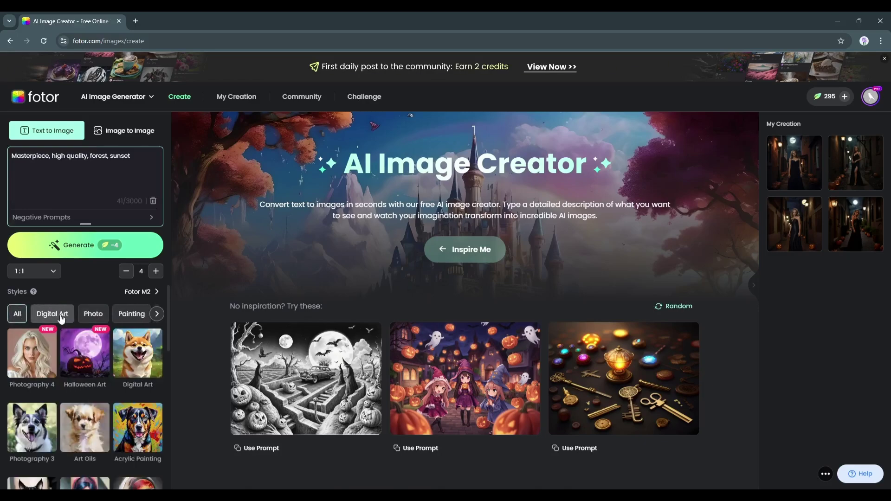
pyautogui.scroll(-8, 137, 352)
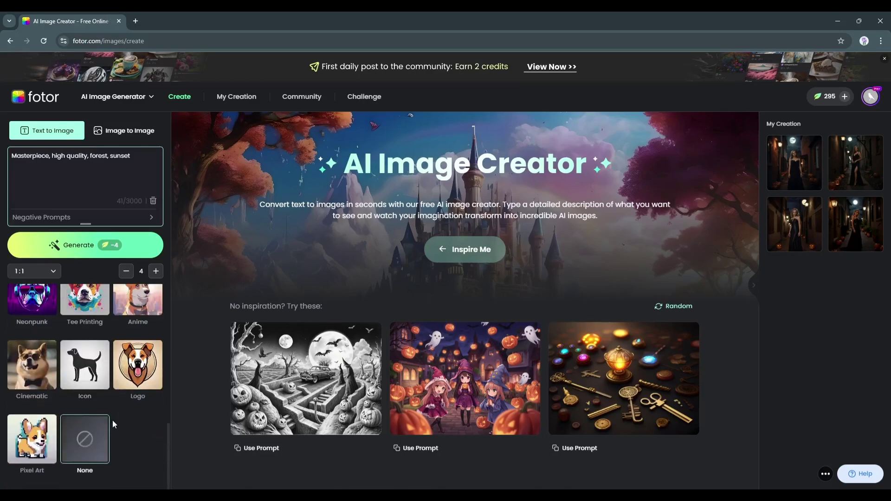
pyautogui.scroll(8, 113, 419)
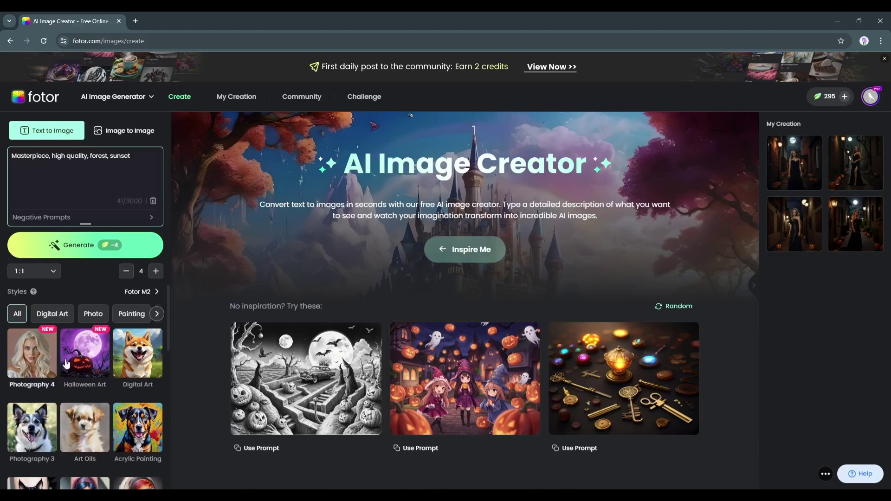
pyautogui.click(66, 364)
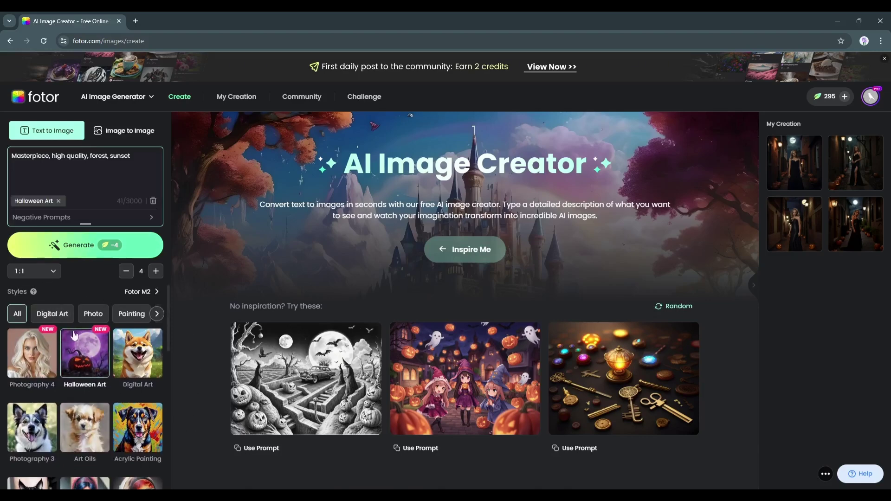
# Step: Generate the Halloween Art forest-sunset images and step forward through them in the detail view
pyautogui.click(111, 253)
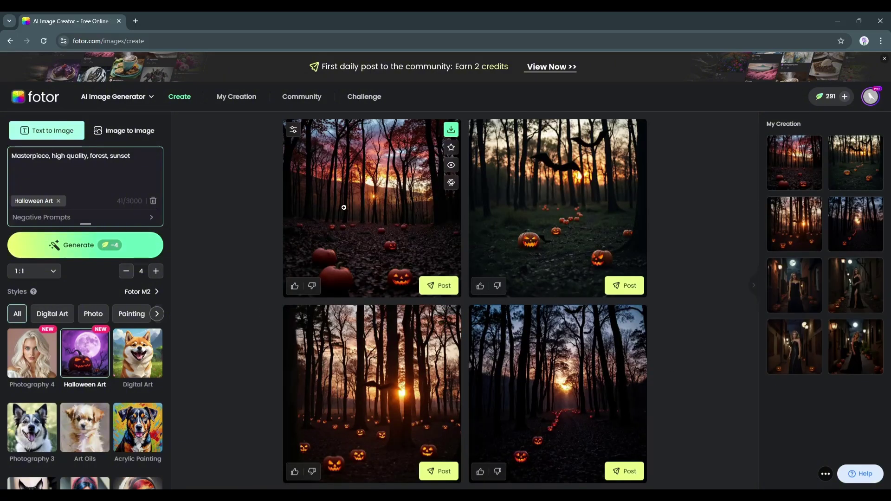
pyautogui.click(346, 208)
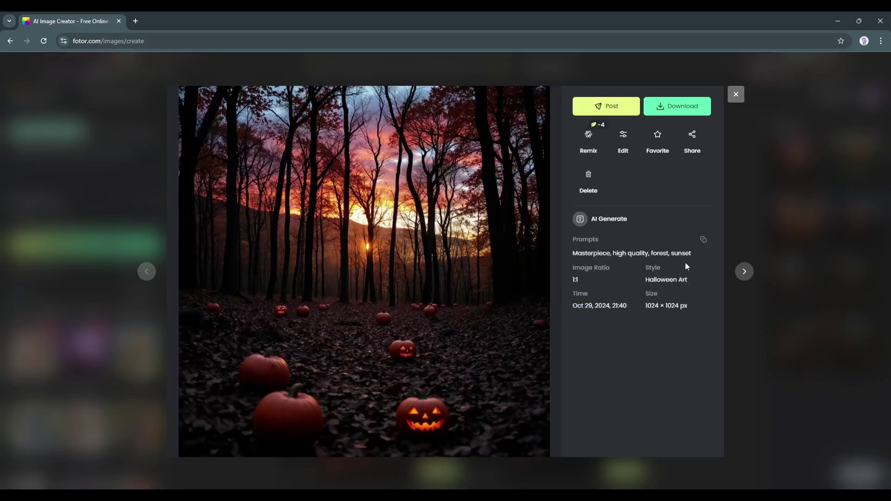
pyautogui.click(737, 277)
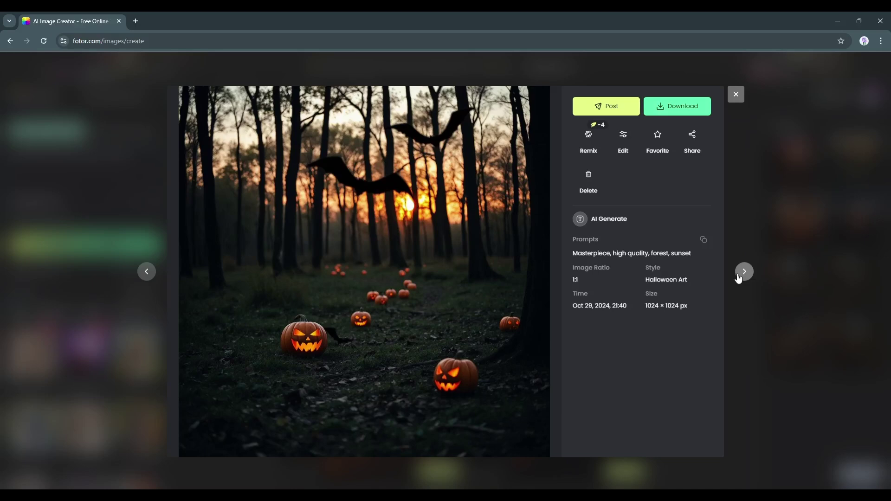
pyautogui.click(738, 278)
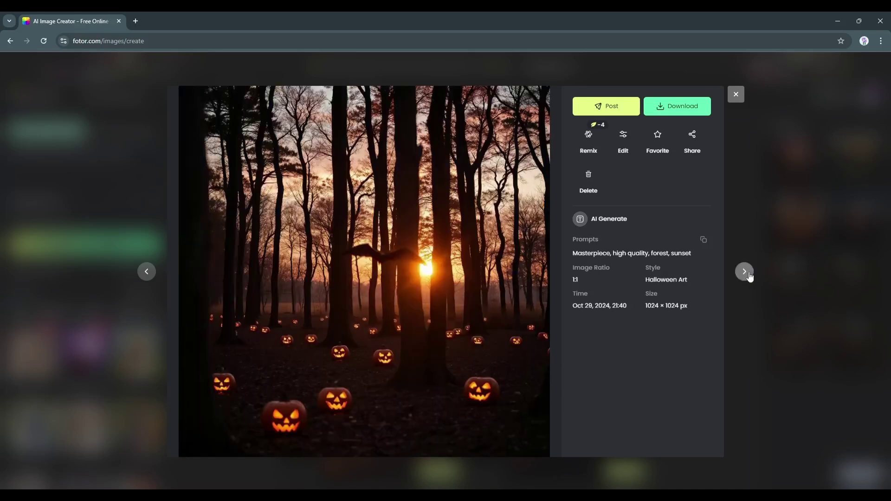
pyautogui.click(747, 273)
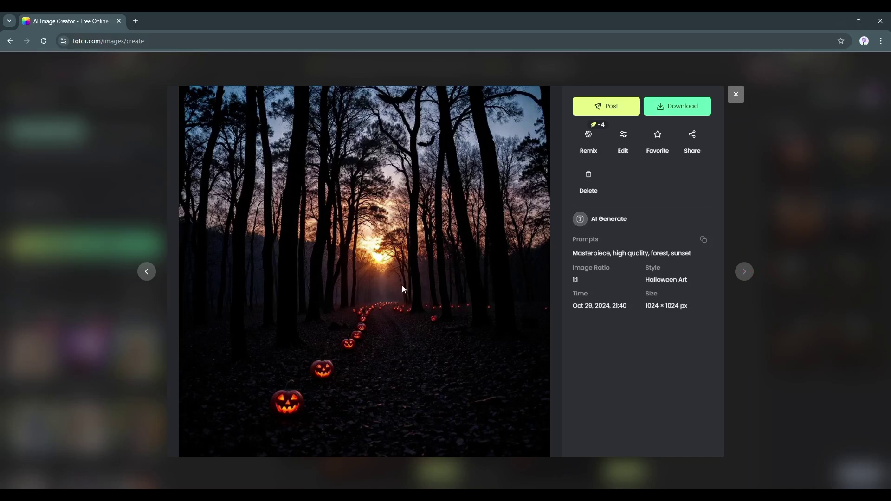
# Step: Step back to the first image and close the viewer to return to the grid
pyautogui.click(147, 275)
pyautogui.click(146, 274)
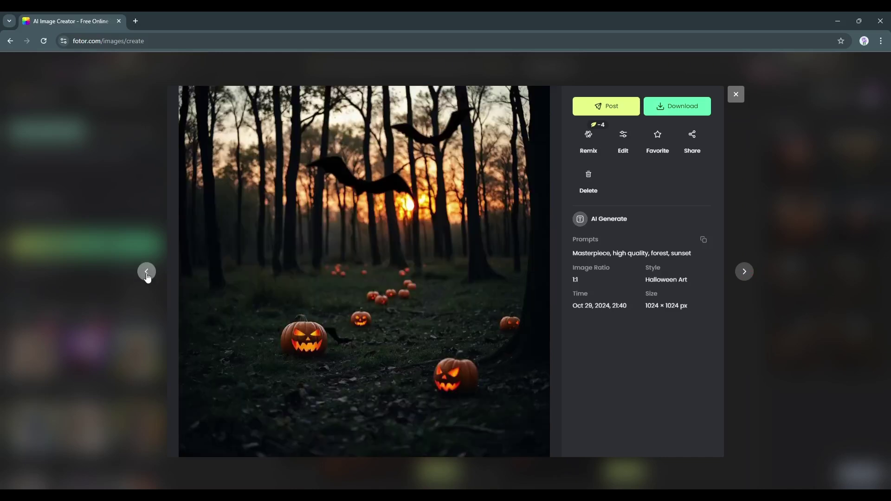
pyautogui.click(146, 274)
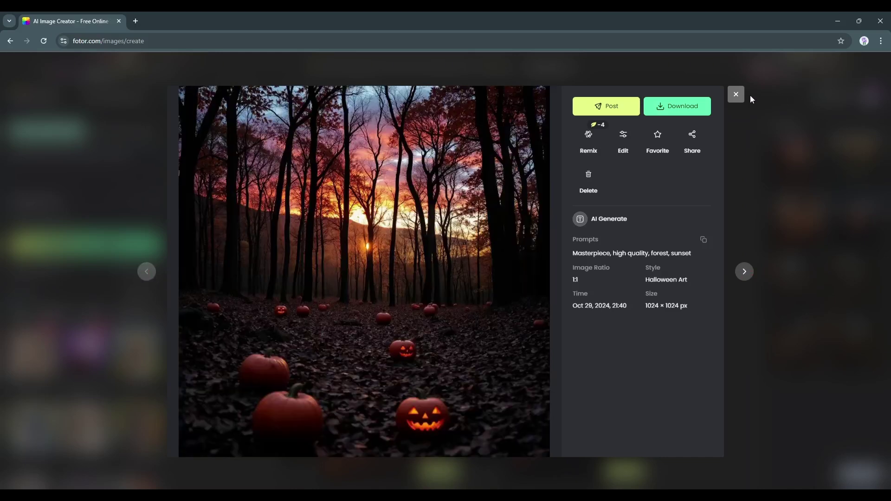
pyautogui.click(735, 95)
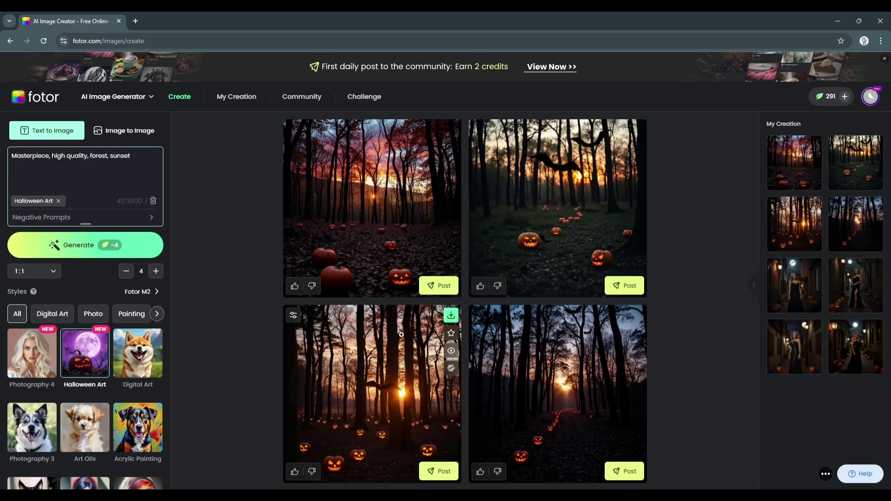
pyautogui.scroll(-5, 144, 440)
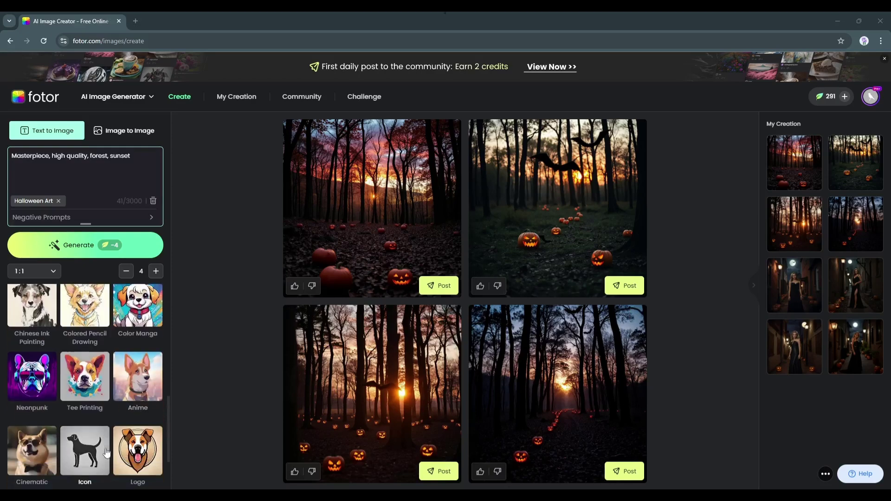
pyautogui.scroll(5, 145, 445)
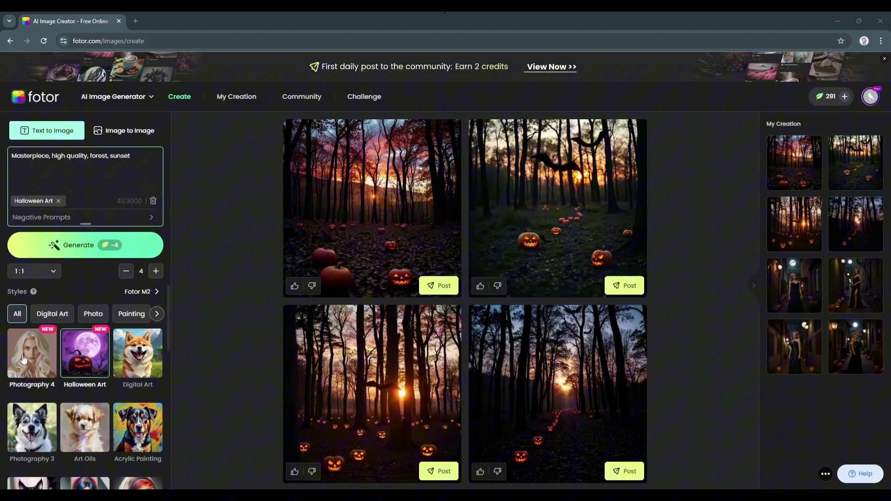
# Step: Regenerate with the Photography 4 style and review all four realistic forest-sunset photos
pyautogui.click(21, 369)
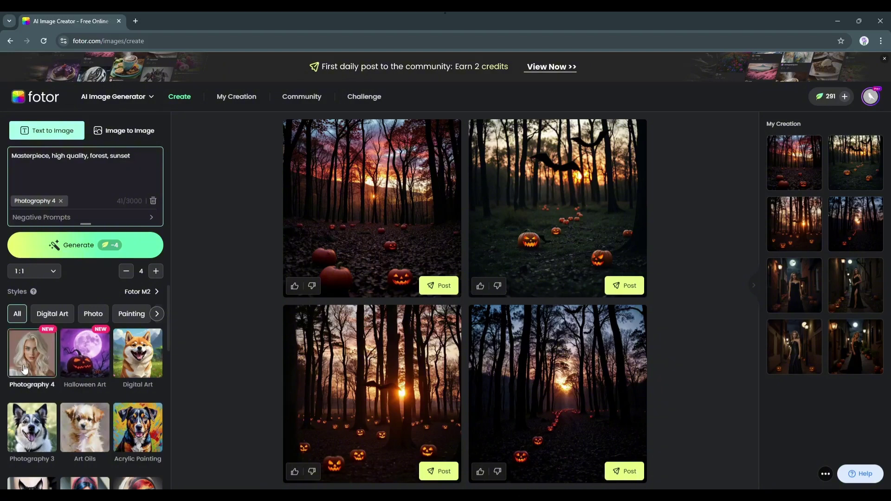
pyautogui.click(98, 246)
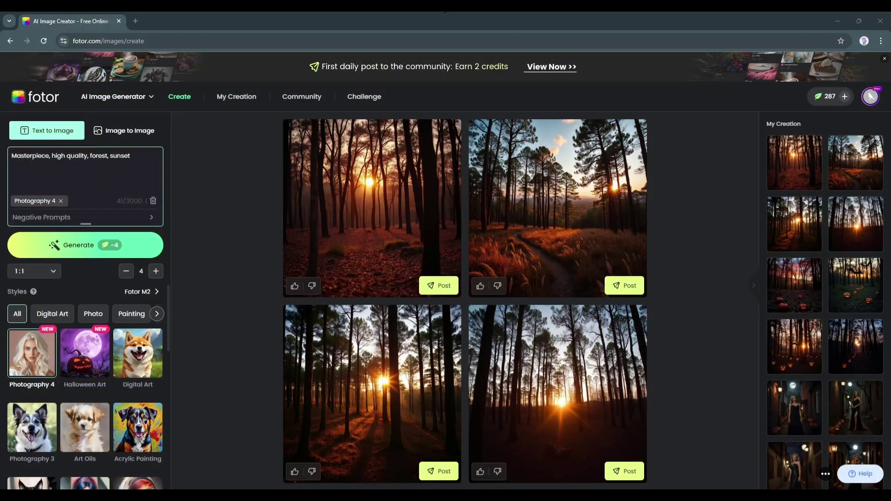
pyautogui.click(376, 200)
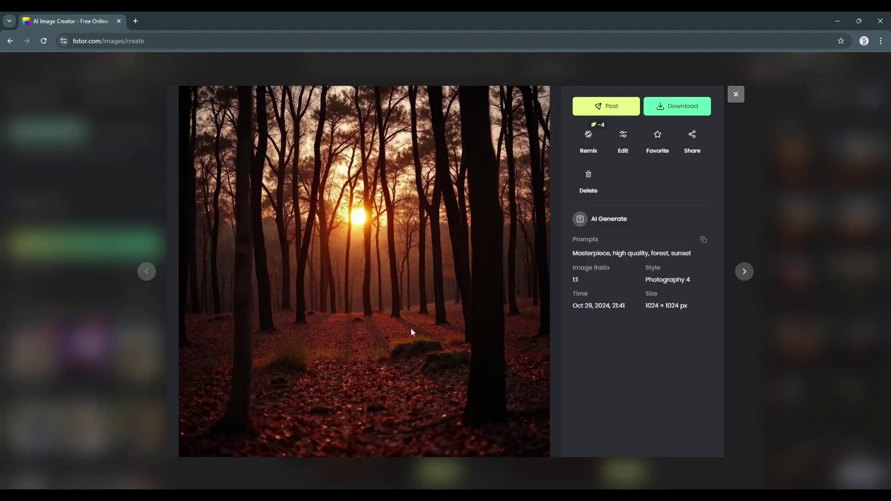
pyautogui.click(744, 272)
pyautogui.click(744, 272)
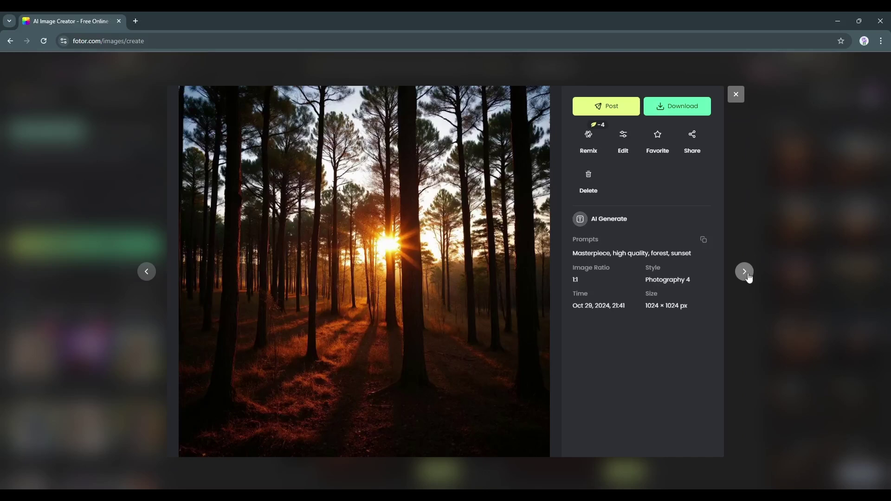
pyautogui.click(749, 278)
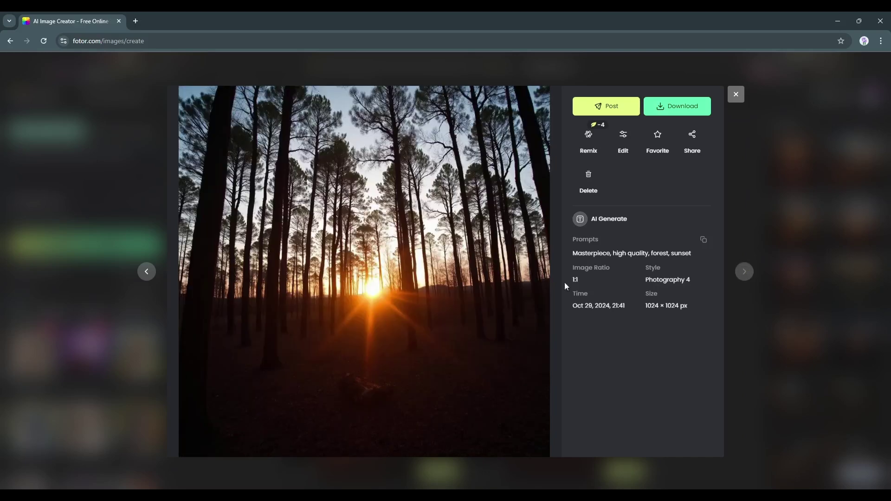
pyautogui.click(736, 95)
pyautogui.moveTo(312, 175)
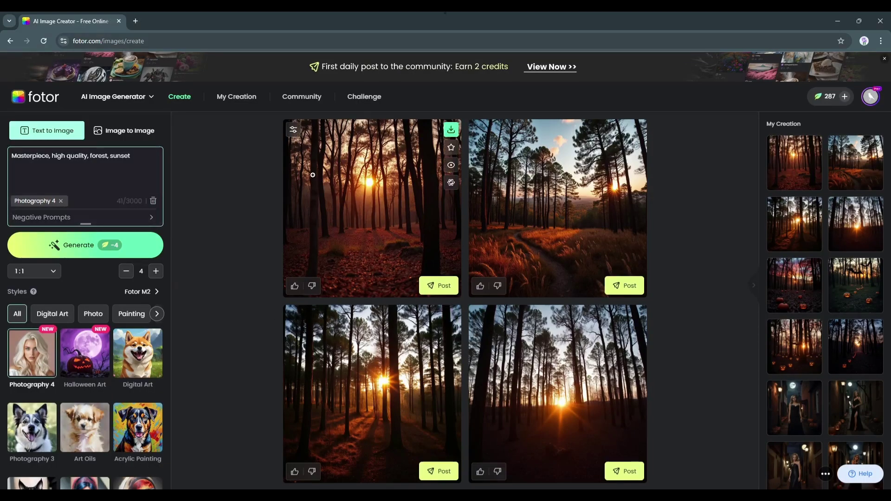
pyautogui.scroll(-5, 72, 395)
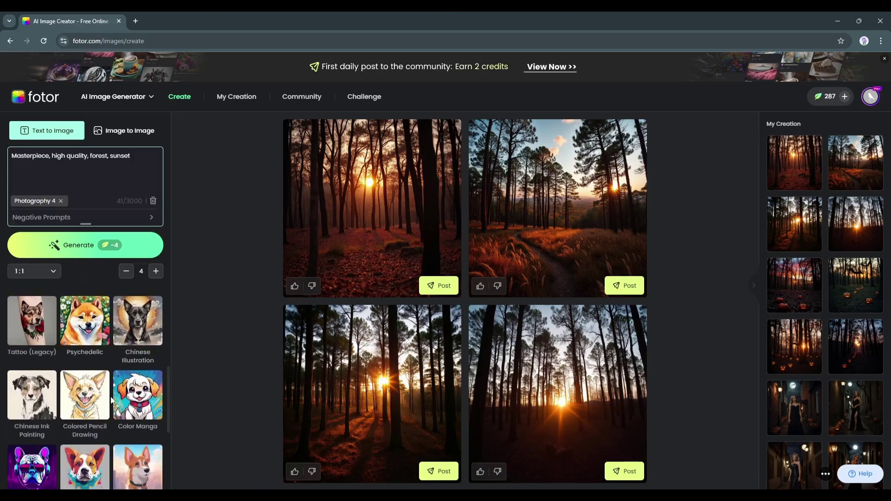
# Step: Generate the forest sunset prompt in the Anime style and preview the neon forest result
pyautogui.scroll(5, 72, 394)
pyautogui.scroll(-3, 72, 394)
pyautogui.scroll(-2, 72, 395)
pyautogui.click(137, 371)
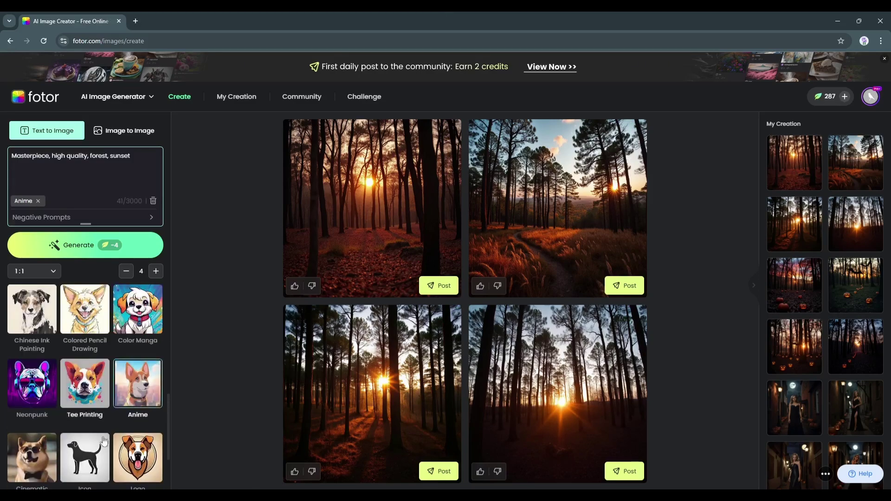
pyautogui.click(85, 245)
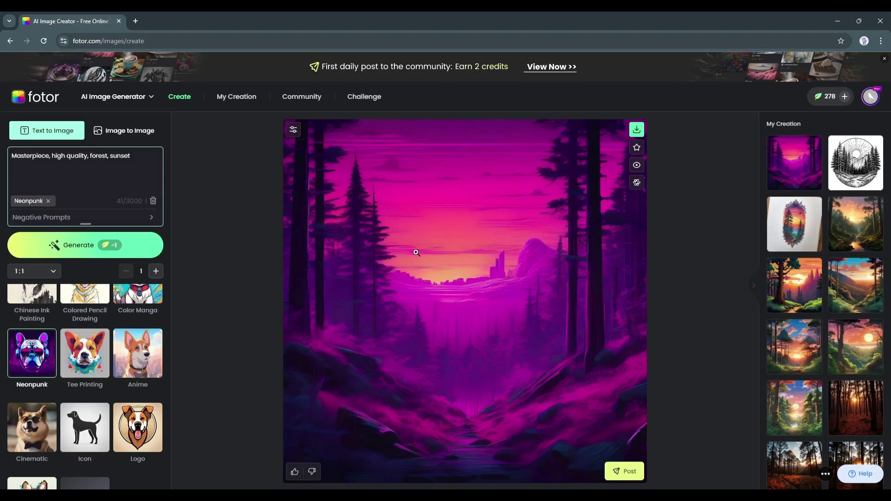
pyautogui.click(416, 253)
pyautogui.click(791, 163)
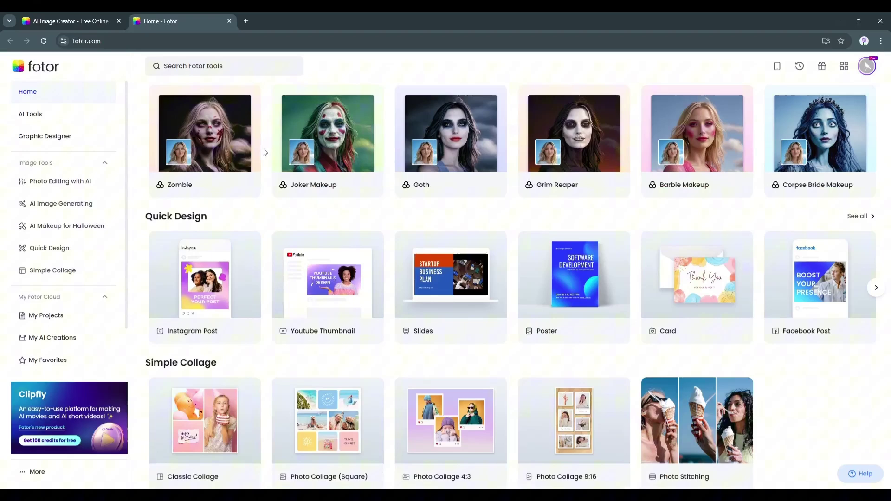
# Step: Open the Zombie makeup effect from the home page's AI Makeup for Halloween section
pyautogui.scroll(3, 277, 232)
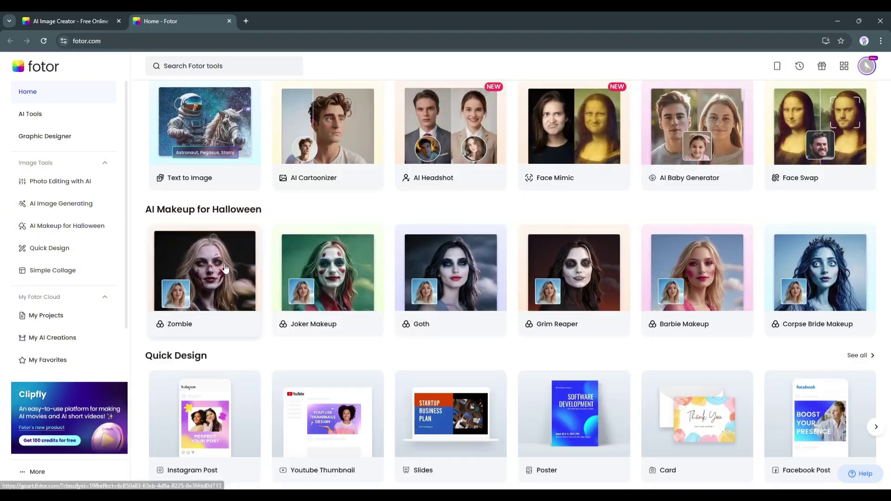
pyautogui.click(225, 268)
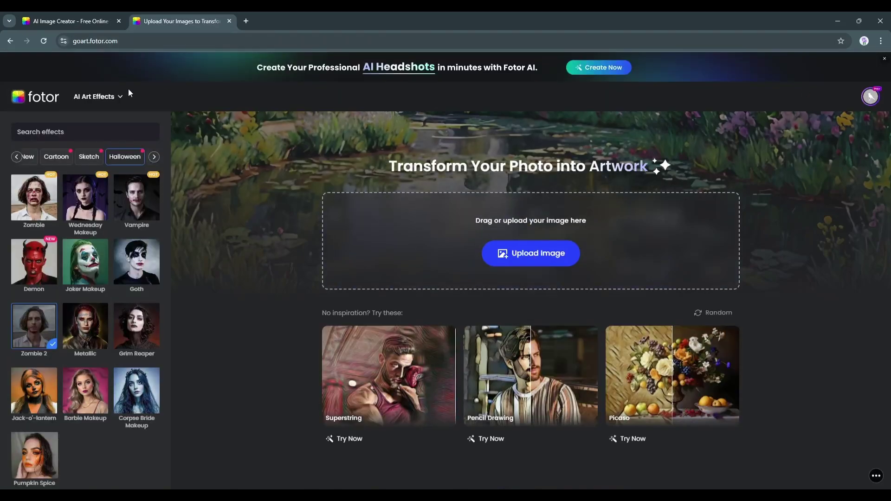
pyautogui.moveTo(95, 99)
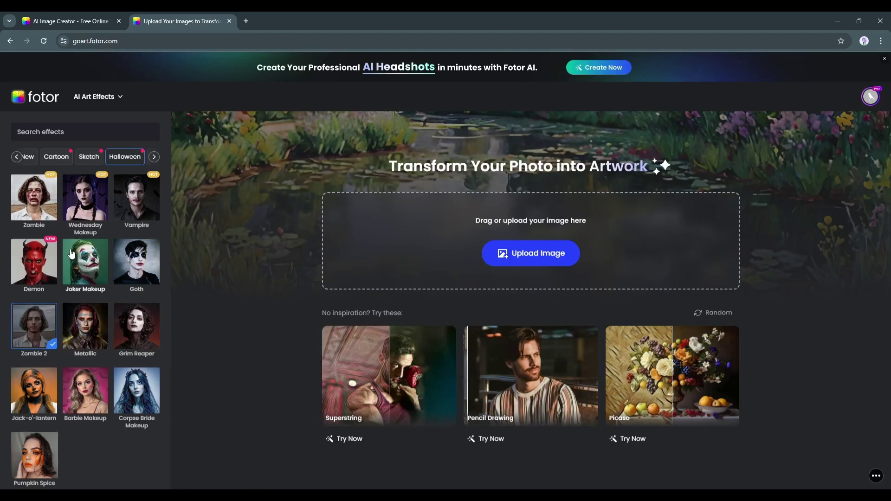
pyautogui.scroll(-1, 56, 316)
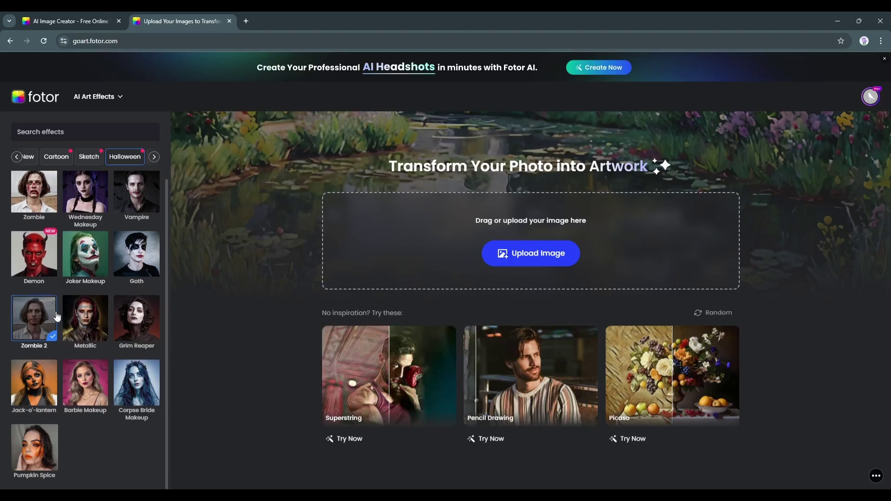
# Step: Browse the Cartoon, Sketch, Artist and watercolour effect categories, ending back on Halloween
pyautogui.click(57, 160)
pyautogui.click(86, 160)
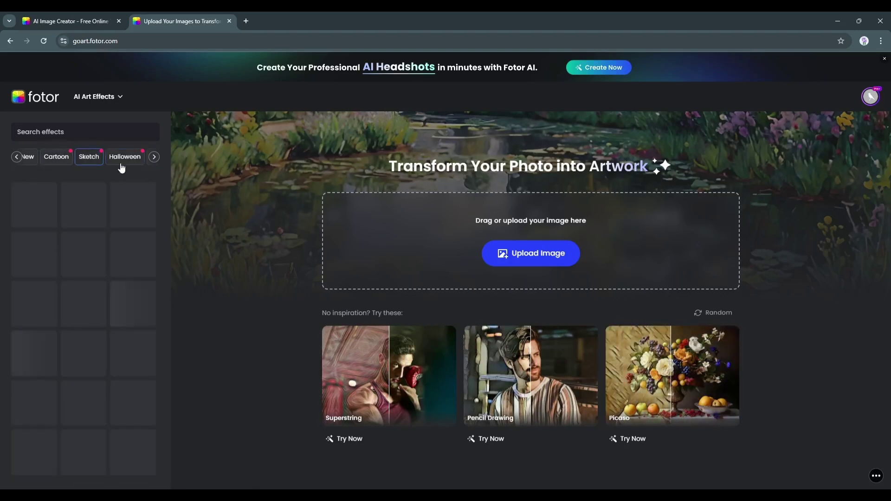
pyautogui.click(154, 157)
pyautogui.click(78, 158)
pyautogui.click(113, 160)
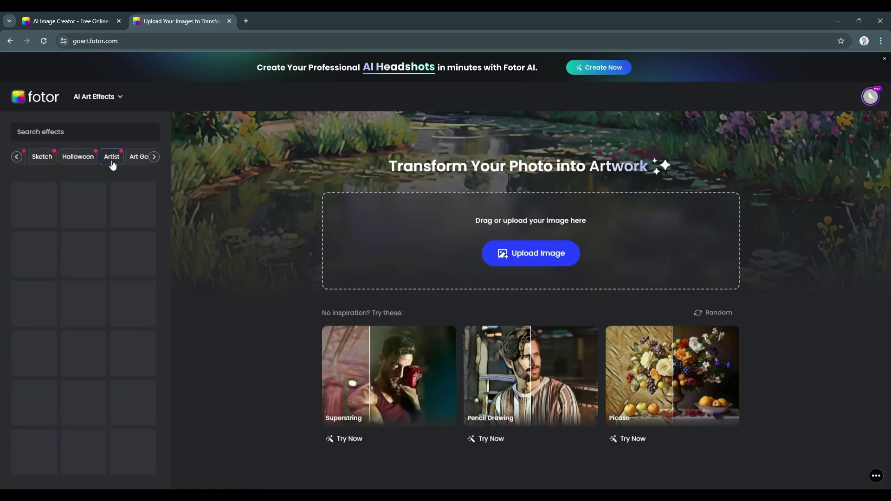
pyautogui.click(136, 158)
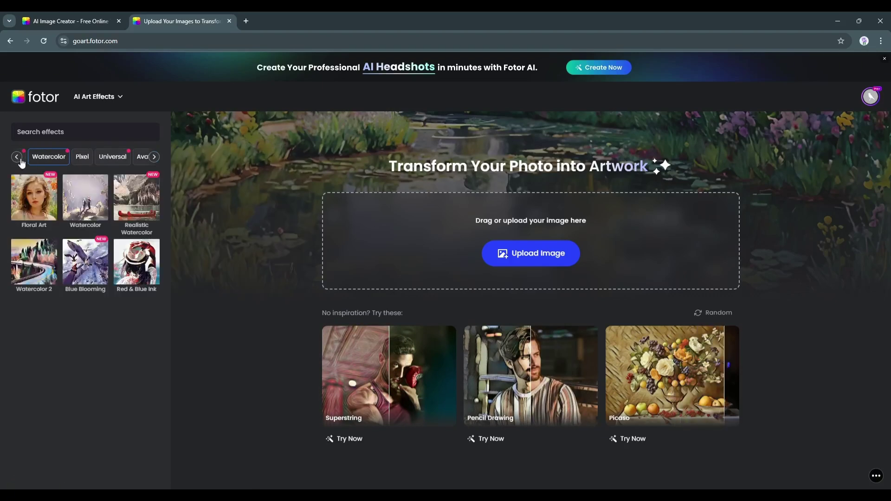
pyautogui.click(84, 162)
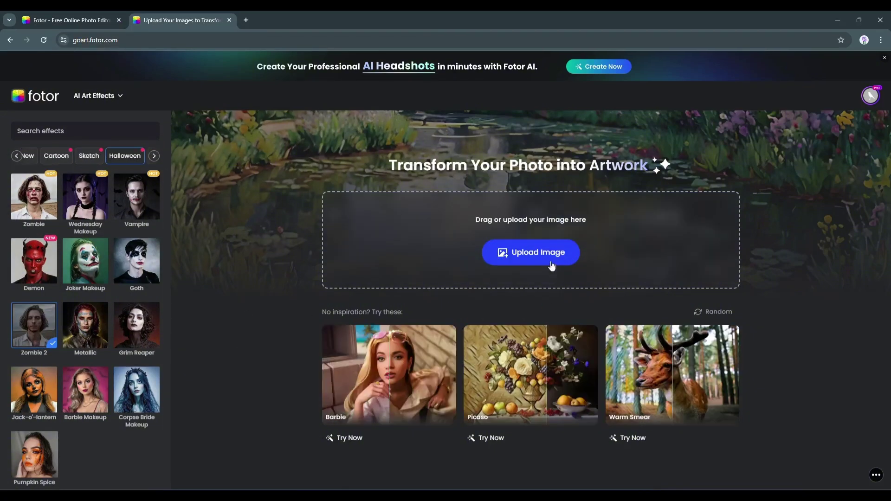
# Step: Upload the red-umbrella photo for the Zombie 2 effect and compare it with the original
pyautogui.click(544, 259)
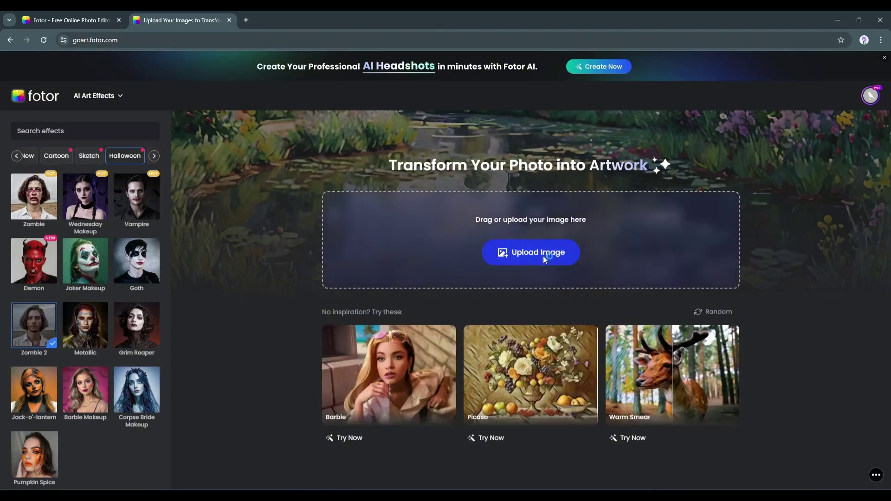
pyautogui.click(273, 191)
pyautogui.press('Return')
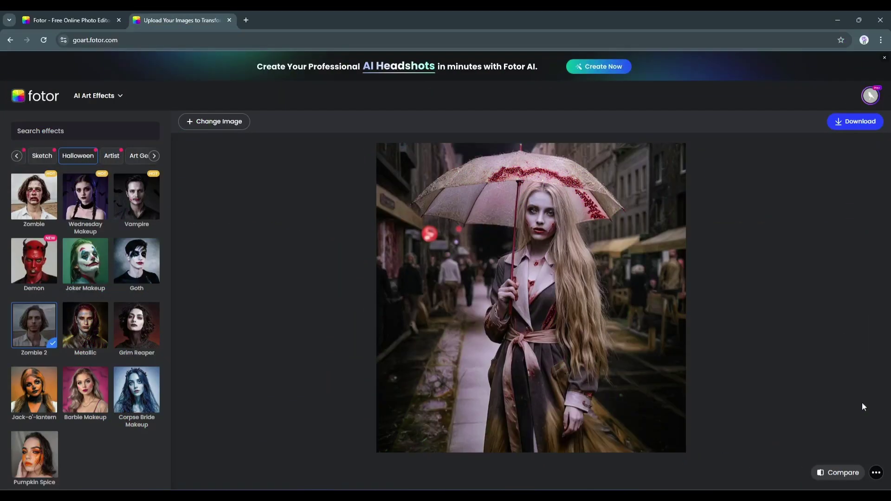
pyautogui.click(843, 474)
pyautogui.click(843, 473)
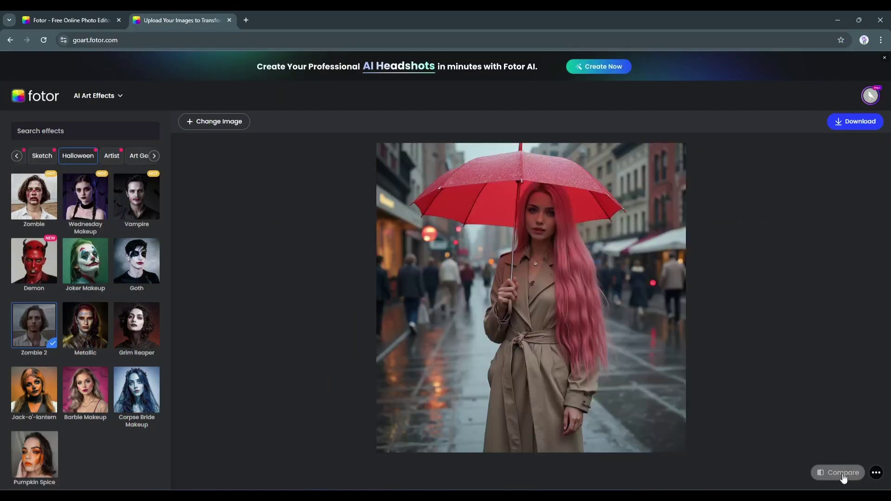
pyautogui.click(843, 473)
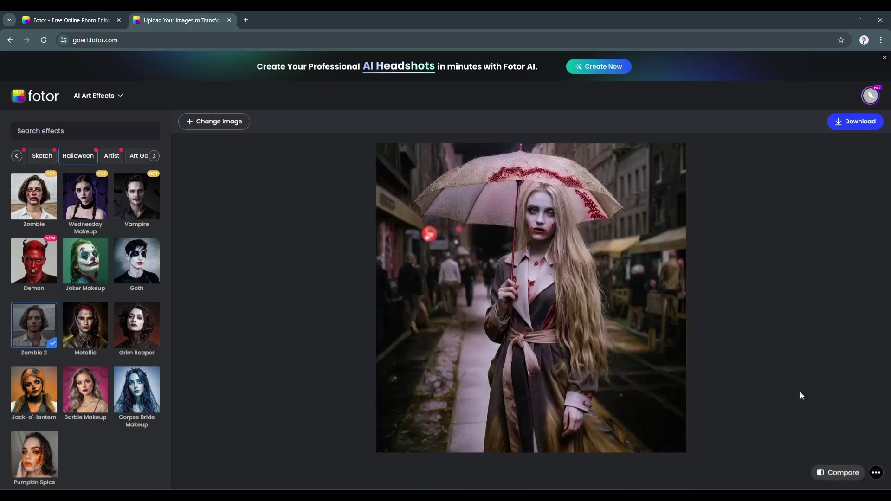
# Step: Download the zombie result in HD, then compare a new zombie result with its original
pyautogui.click(841, 123)
pyautogui.click(823, 210)
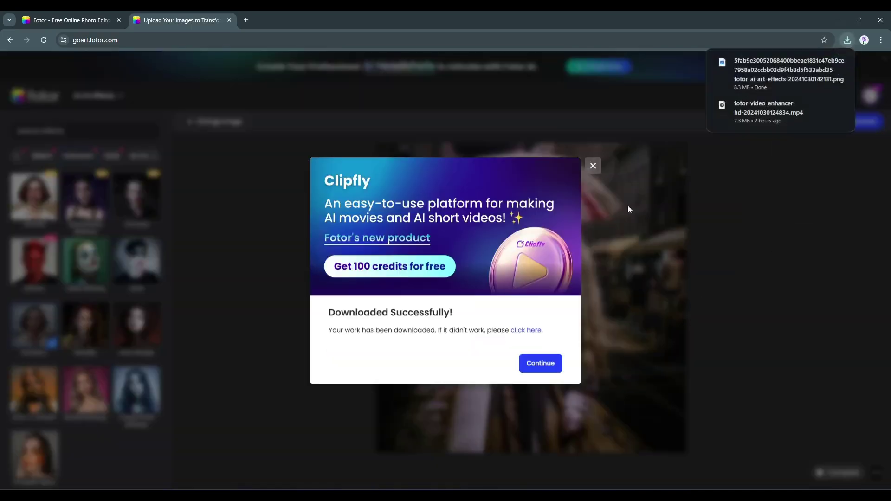
pyautogui.click(595, 167)
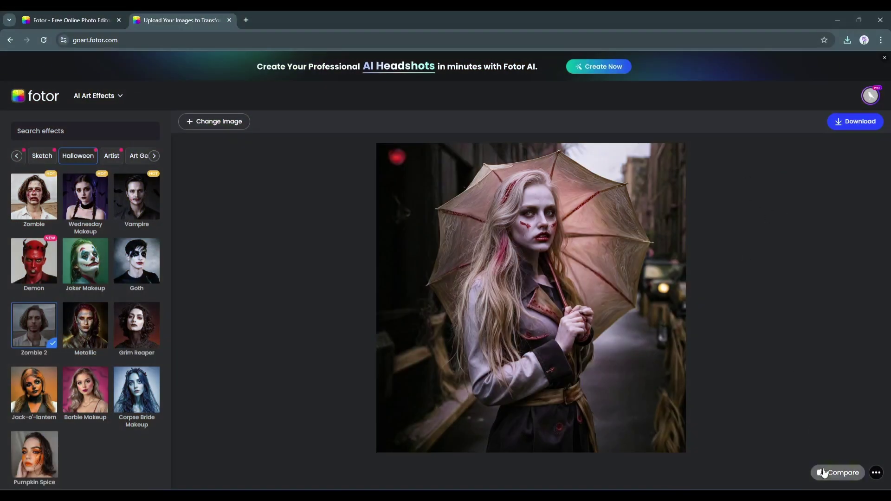
pyautogui.click(823, 472)
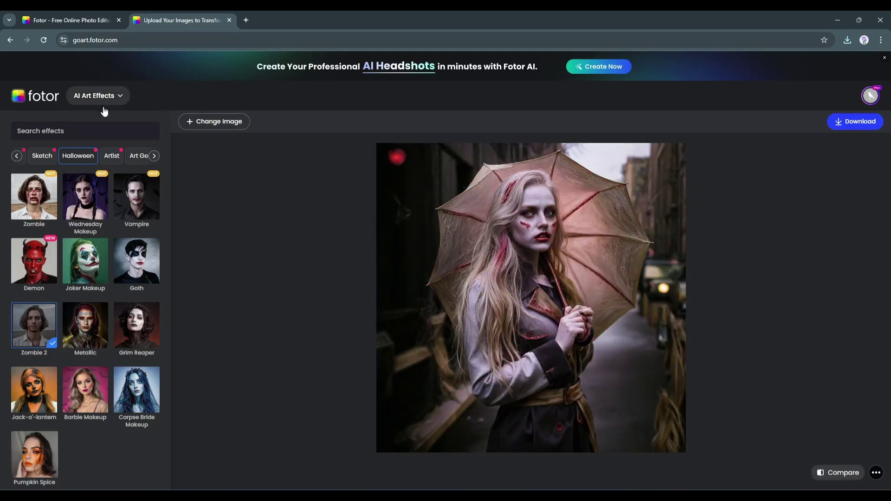
# Step: Cut out the downloaded zombie image with the BG Remover
pyautogui.moveTo(99, 98)
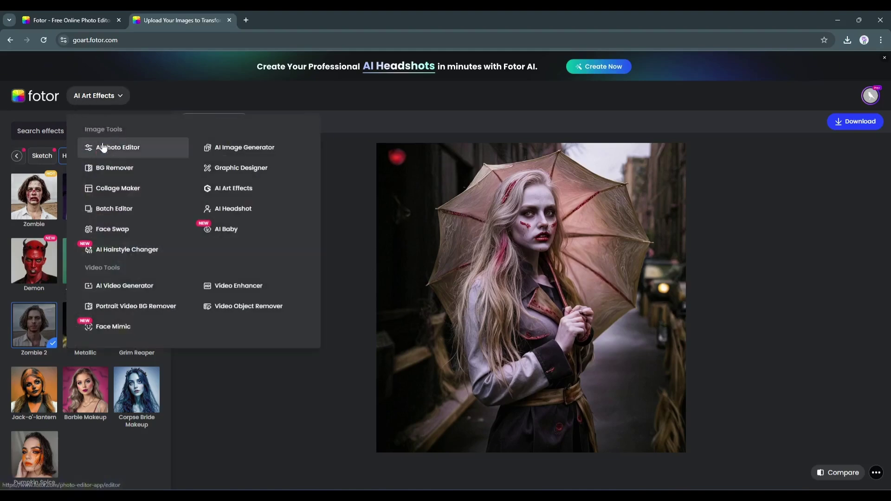
pyautogui.click(103, 167)
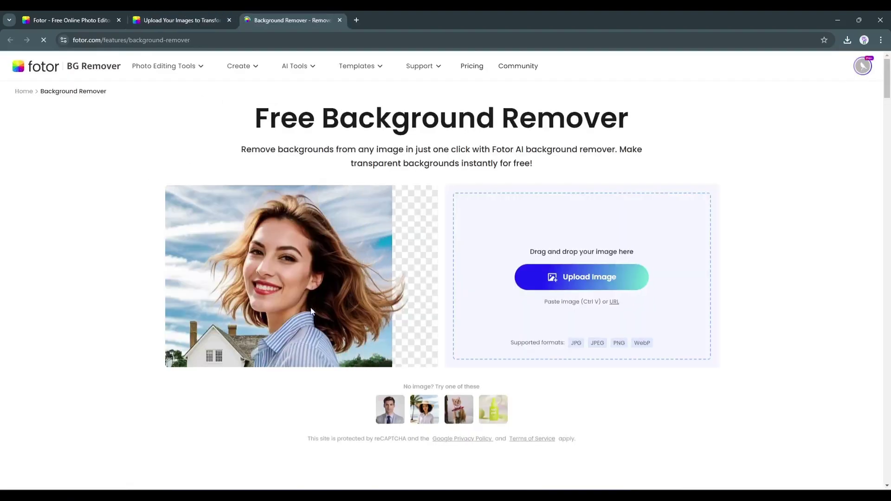
pyautogui.click(567, 277)
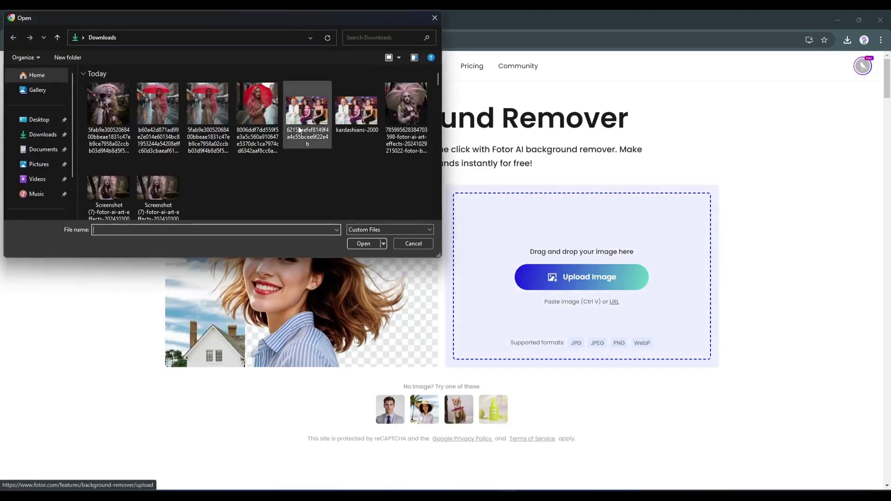
pyautogui.doubleClick(112, 101)
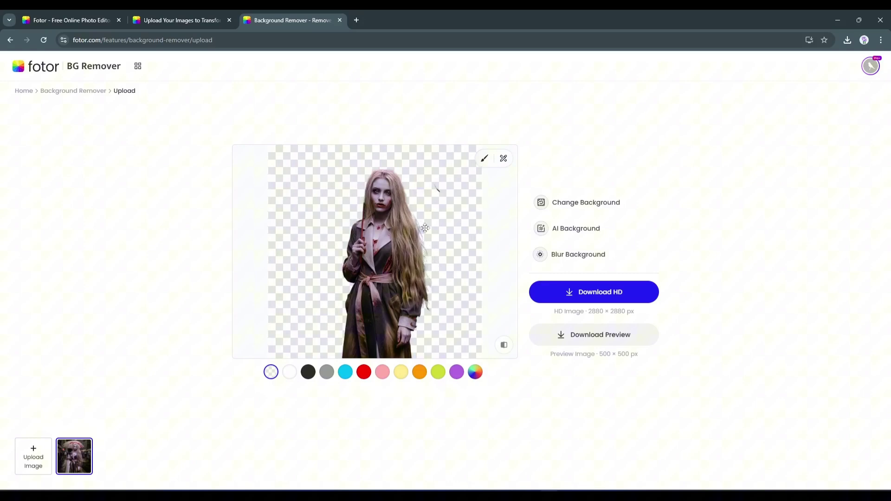
# Step: Compare the cut-out with the original, then restore the umbrella and apply it
pyautogui.click(503, 346)
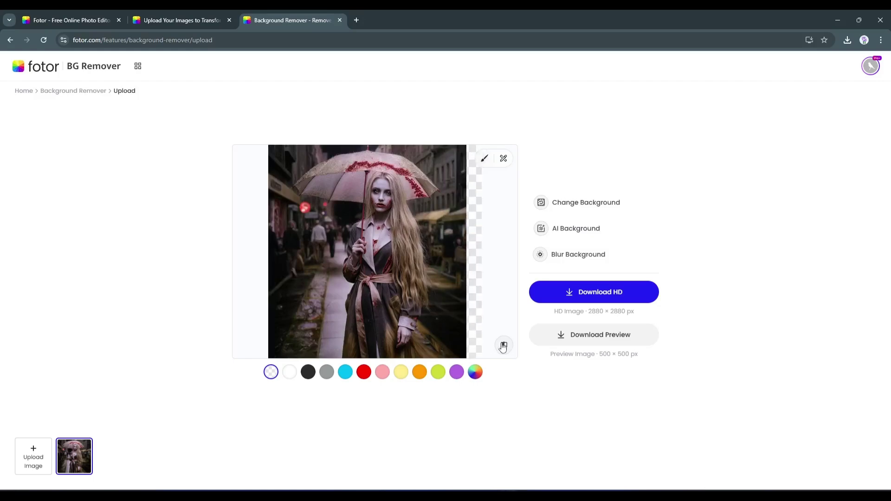
pyautogui.click(484, 158)
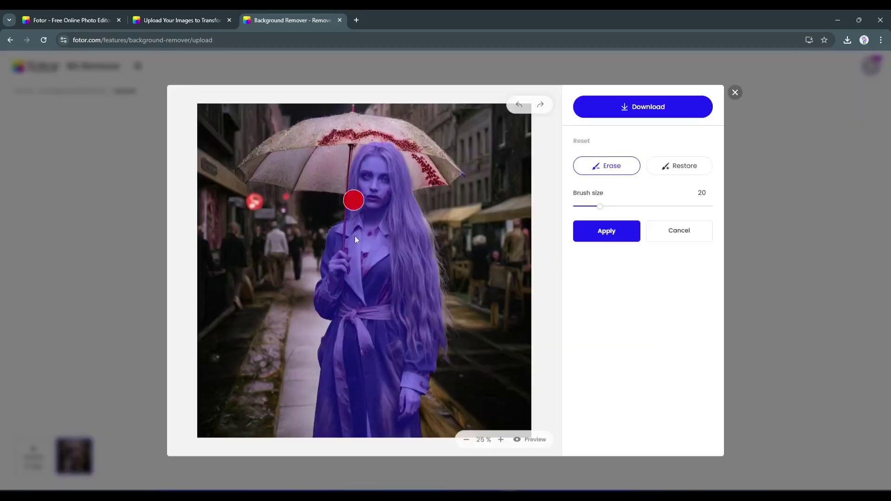
pyautogui.click(679, 165)
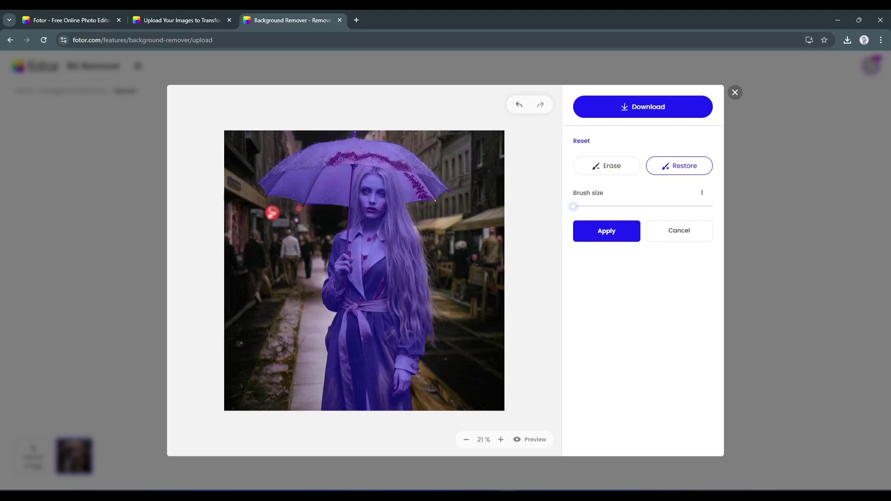
pyautogui.click(599, 236)
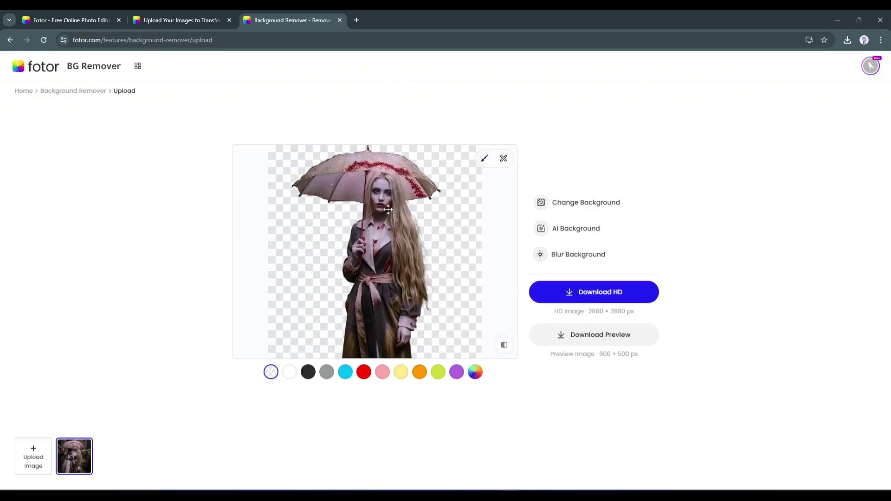
# Step: Use the uploaded dark forest image with glowing pumpkins as the cut-out's background
pyautogui.click(571, 204)
pyautogui.scroll(-5, 608, 227)
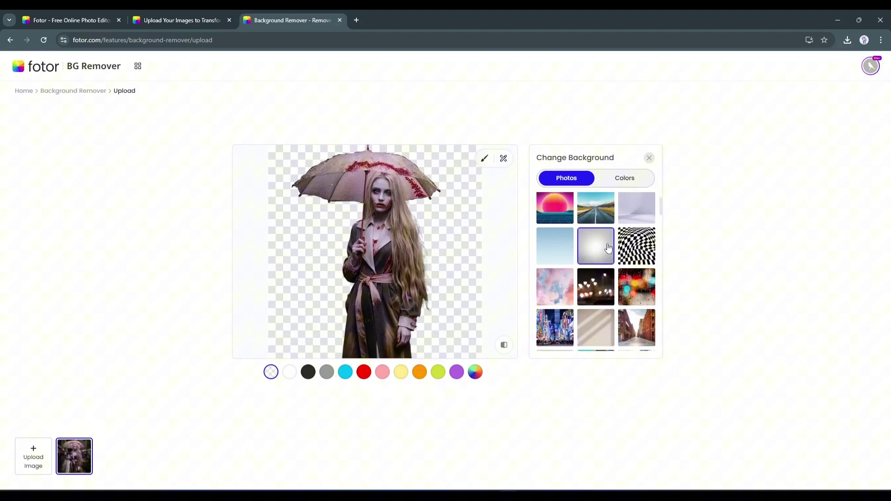
pyautogui.scroll(-10, 603, 238)
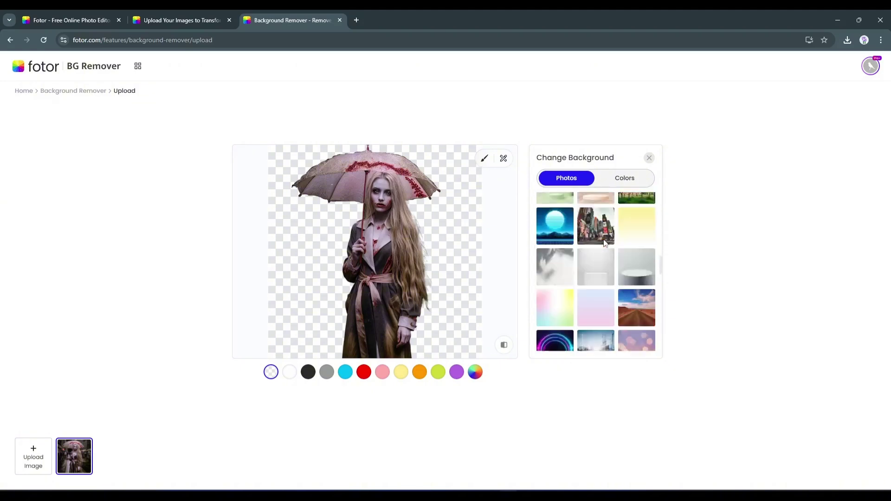
pyautogui.scroll(-3, 604, 241)
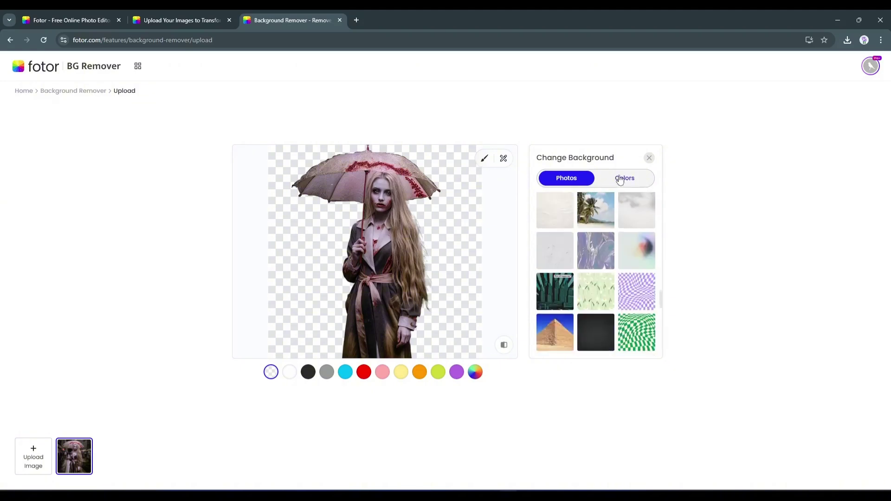
pyautogui.click(625, 179)
pyautogui.click(568, 181)
pyautogui.click(582, 204)
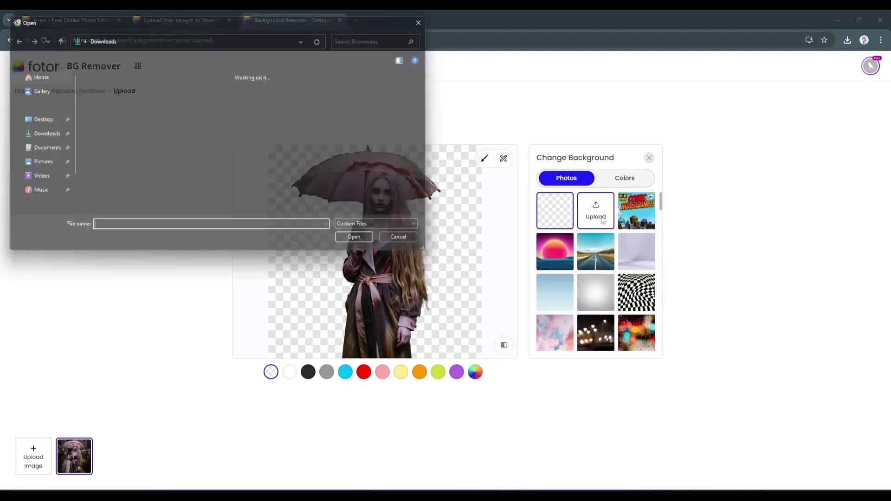
pyautogui.scroll(-3, 287, 183)
pyautogui.doubleClick(175, 170)
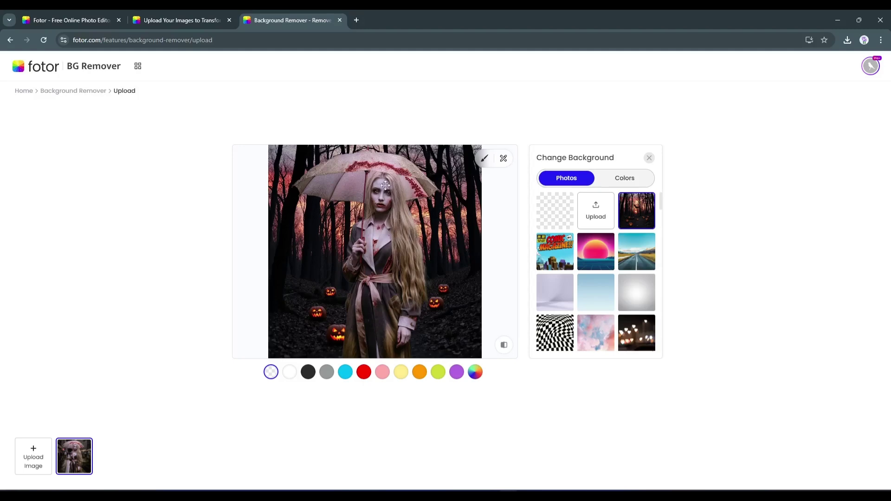
pyautogui.click(648, 159)
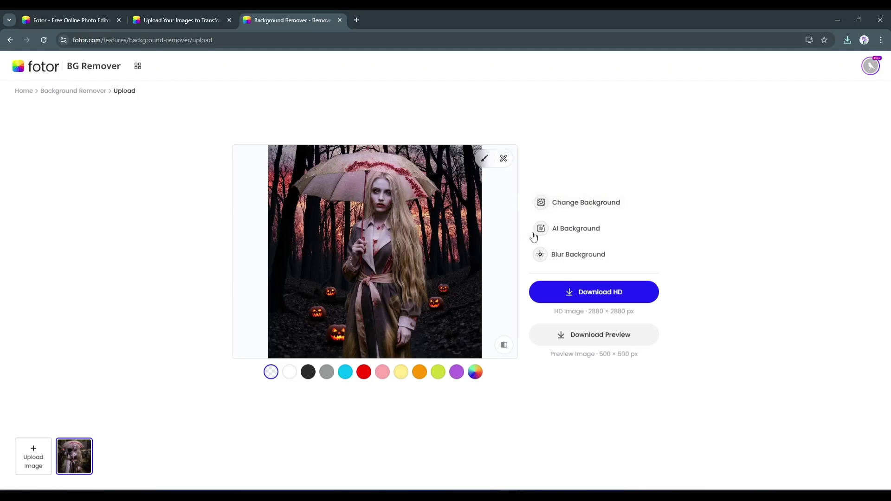
# Step: In AI Background, try 3:4 and 4:3, settle on 1:1, and enlarge the woman to full height
pyautogui.click(571, 232)
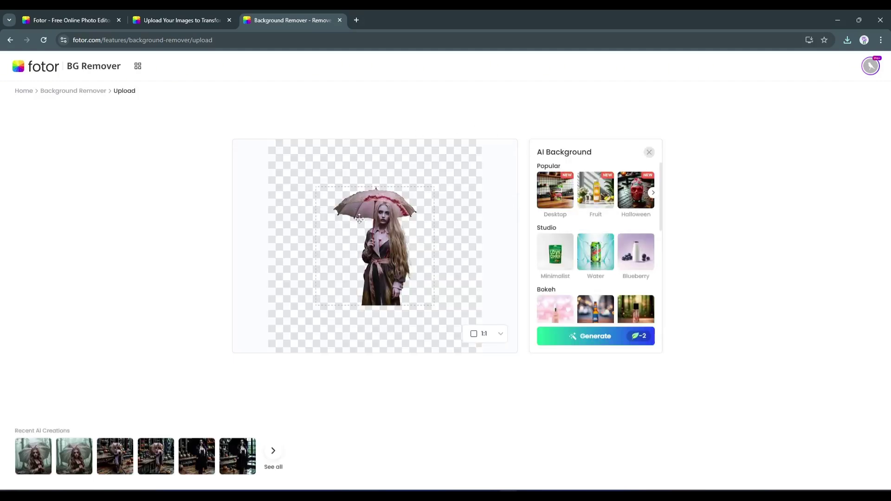
pyautogui.click(500, 333)
pyautogui.click(483, 286)
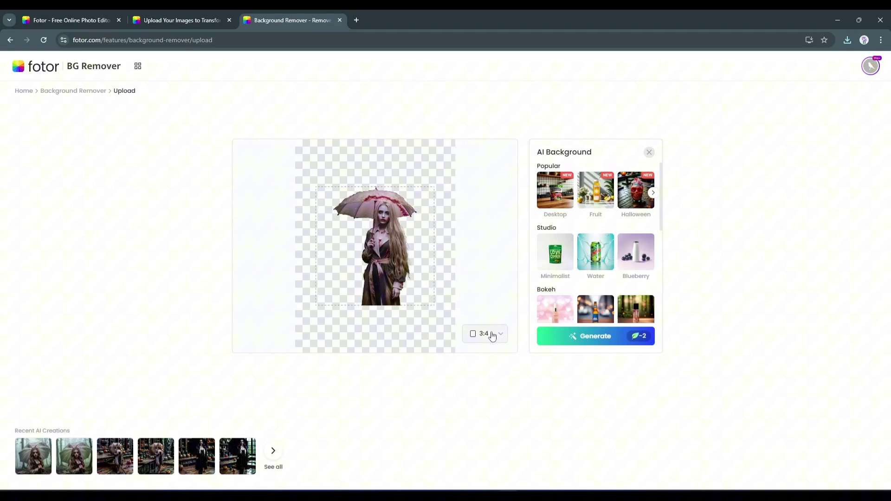
pyautogui.click(492, 334)
pyautogui.click(483, 308)
pyautogui.click(492, 334)
pyautogui.click(483, 264)
pyautogui.click(395, 261)
pyautogui.moveTo(394, 261); pyautogui.dragTo(464, 346)
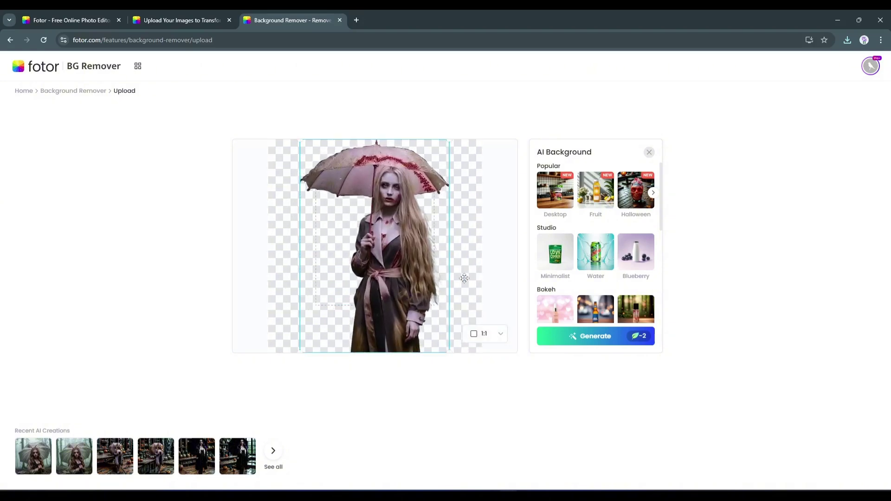
# Step: Generate a Foggy Forest AI background, then close the result and the templates panel
pyautogui.scroll(-5, 596, 260)
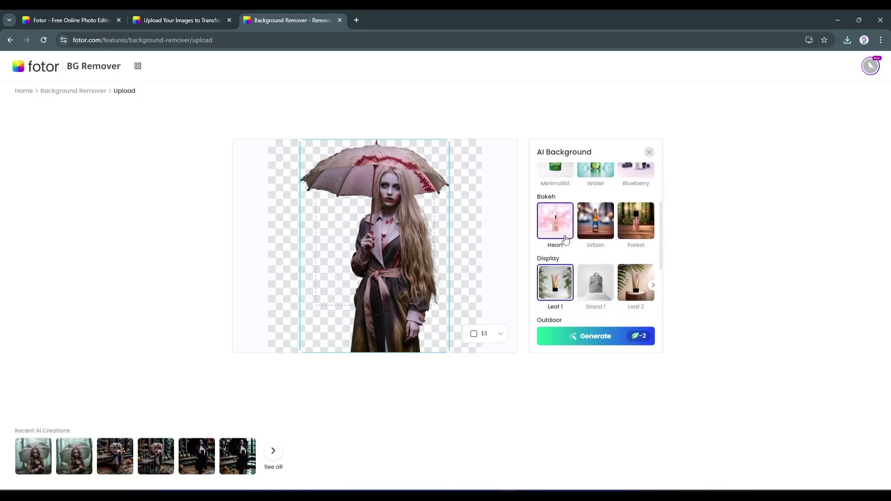
pyautogui.scroll(-1, 558, 239)
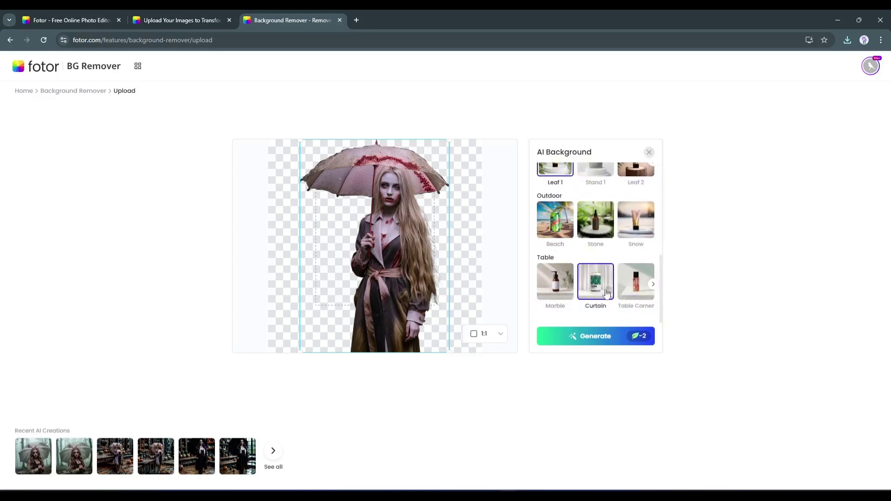
pyautogui.scroll(3, 652, 294)
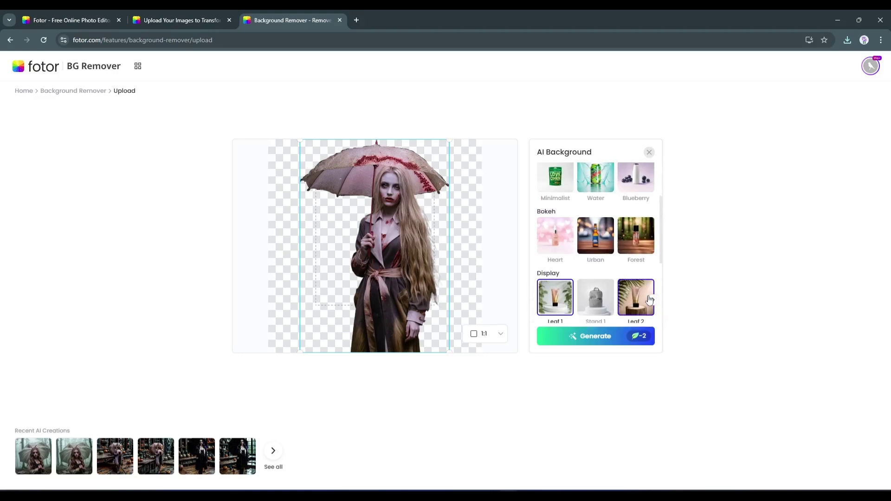
pyautogui.scroll(2, 645, 300)
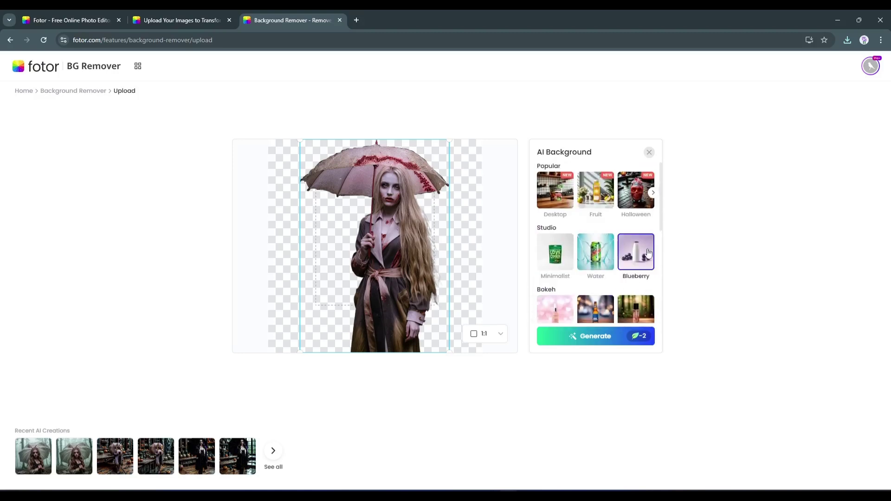
pyautogui.click(652, 194)
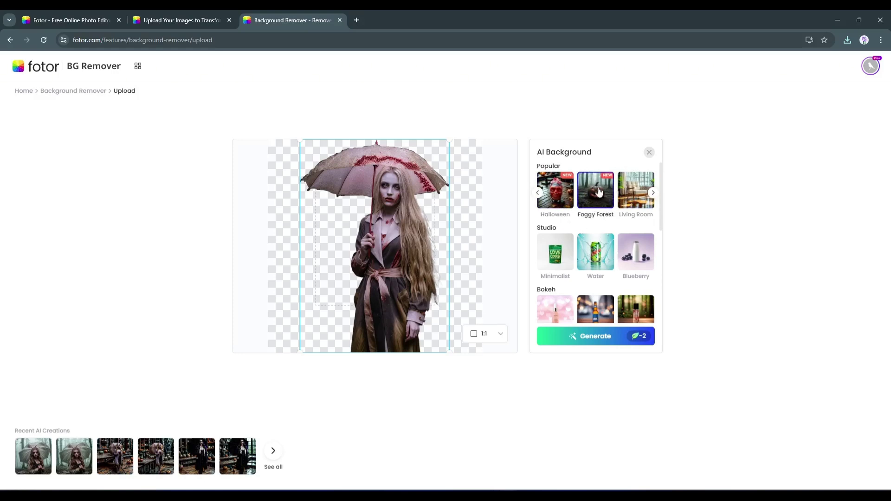
pyautogui.click(609, 336)
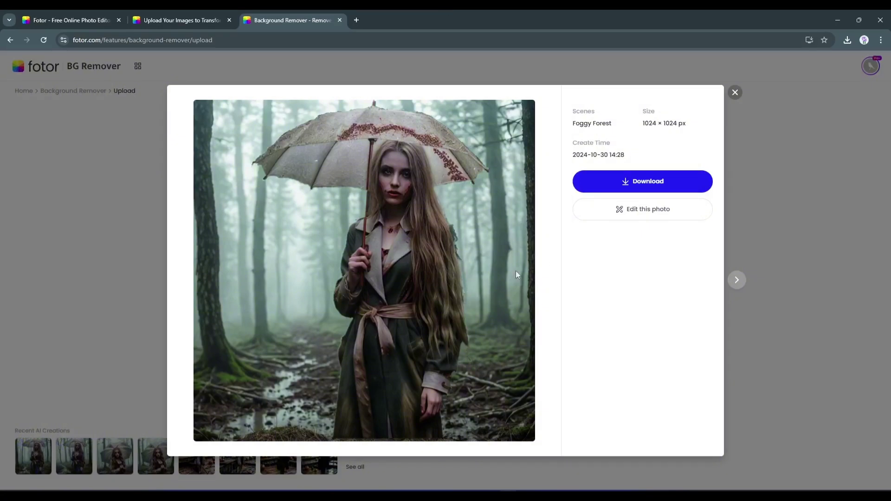
pyautogui.click(735, 94)
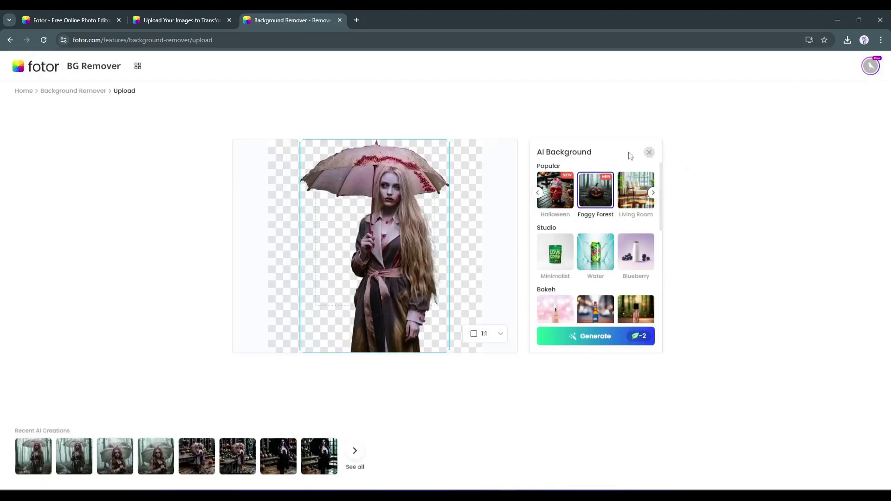
pyautogui.click(650, 153)
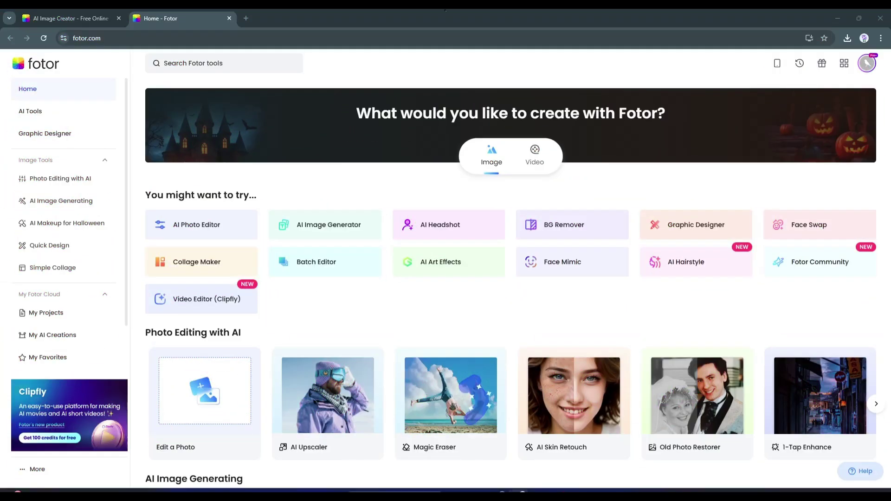
# Step: In Face Swap, load the blonde woman's portrait as target and the young woman's face
pyautogui.scroll(-4, 510, 330)
pyautogui.scroll(-2, 456, 332)
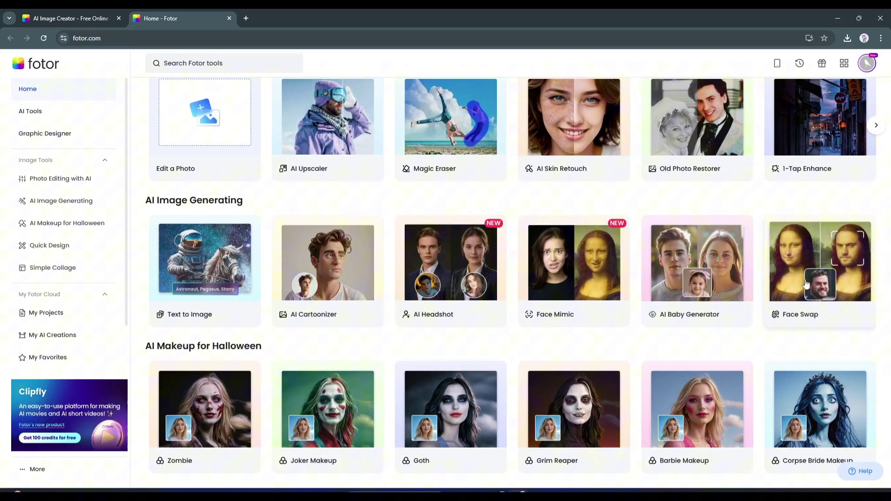
pyautogui.click(791, 296)
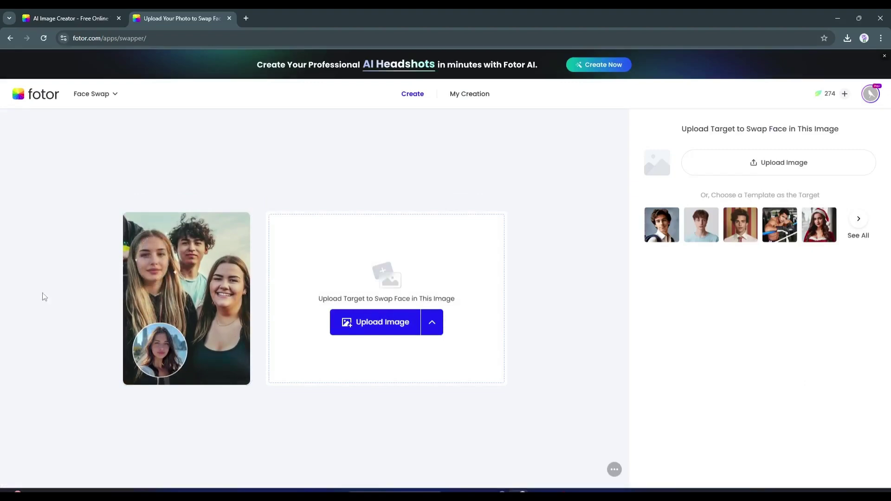
pyautogui.click(396, 326)
pyautogui.doubleClick(160, 104)
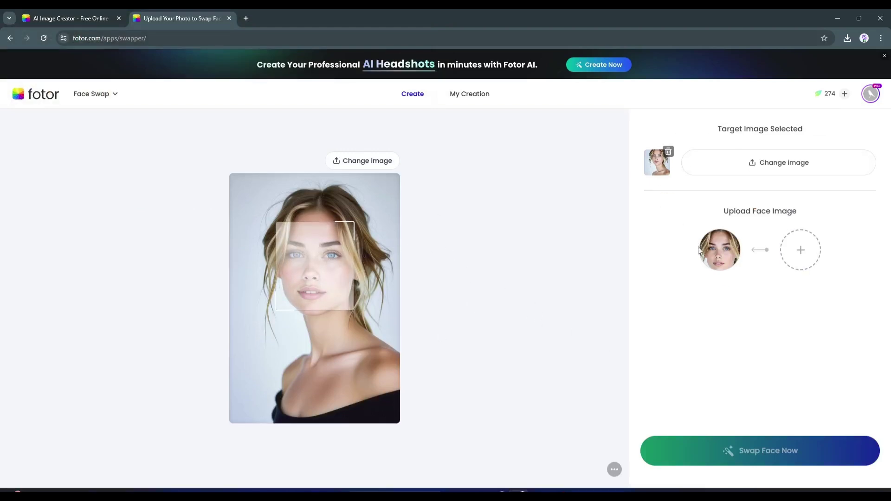
pyautogui.click(800, 250)
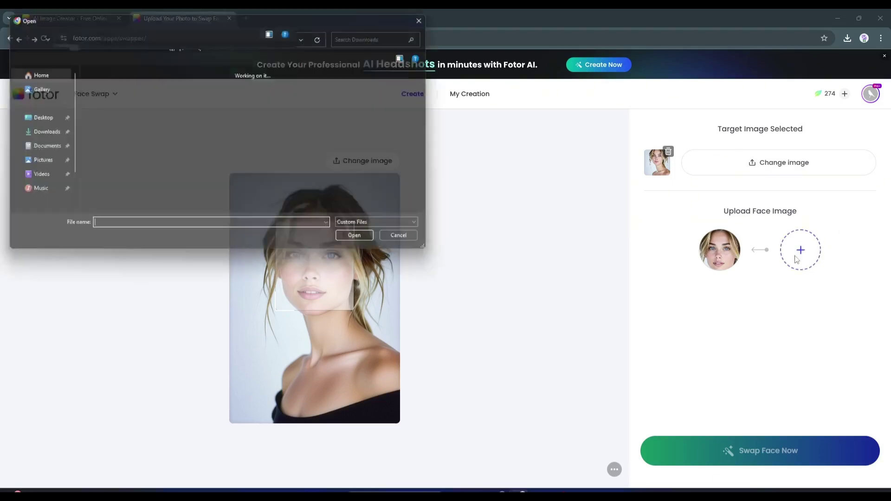
pyautogui.doubleClick(108, 101)
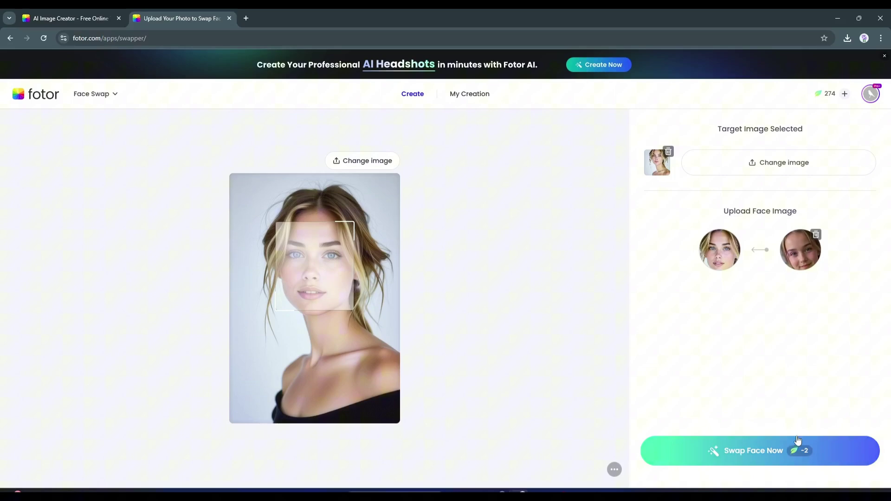
# Step: Run the face swap and toggle Compare against the original portrait
pyautogui.click(749, 453)
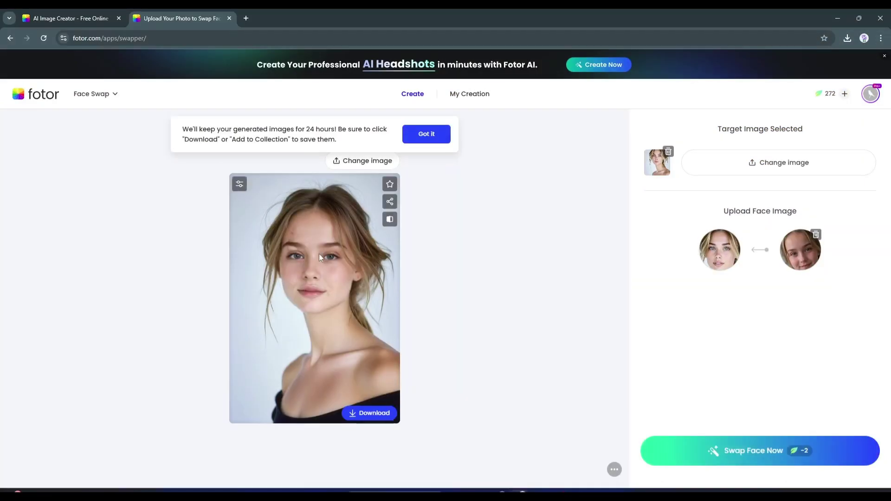
pyautogui.click(389, 219)
pyautogui.click(389, 220)
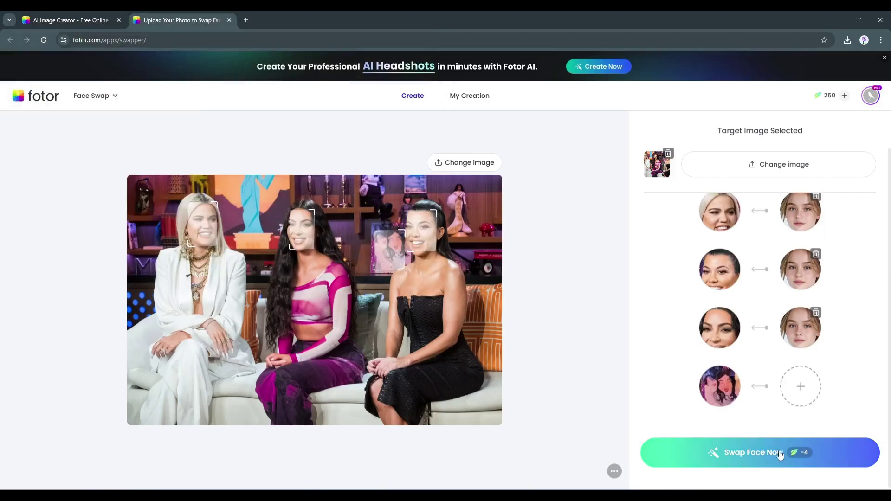
# Step: Swap all three faces in the couch group photo and toggle Compare with the original
pyautogui.click(777, 452)
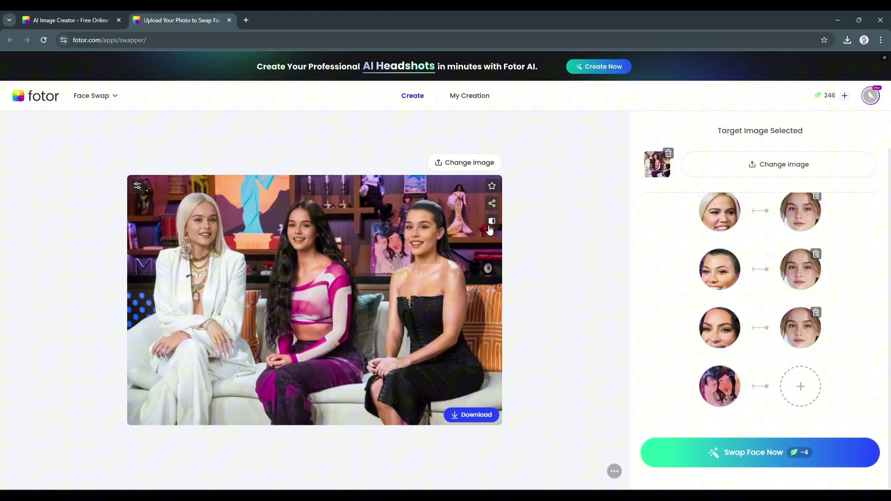
pyautogui.click(492, 221)
pyautogui.click(491, 221)
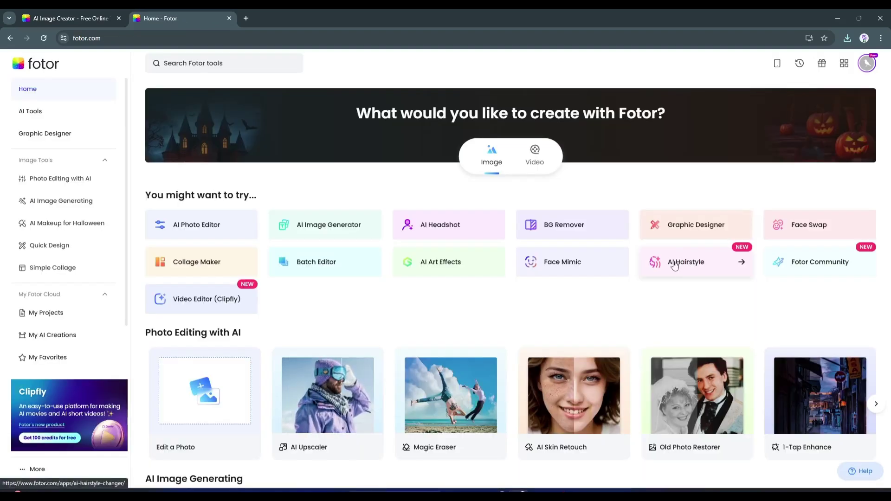
# Step: Upload the pink-haired woman's portrait into the AI Hairstyle Changer
pyautogui.click(674, 262)
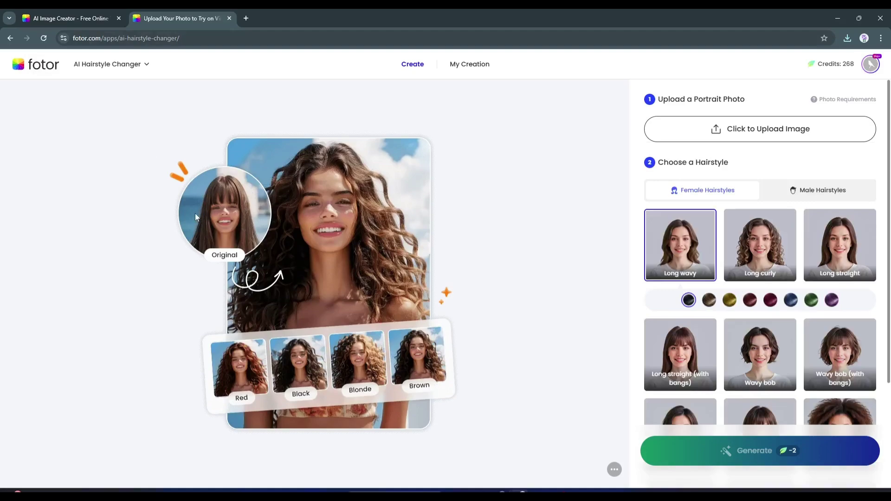
pyautogui.click(753, 135)
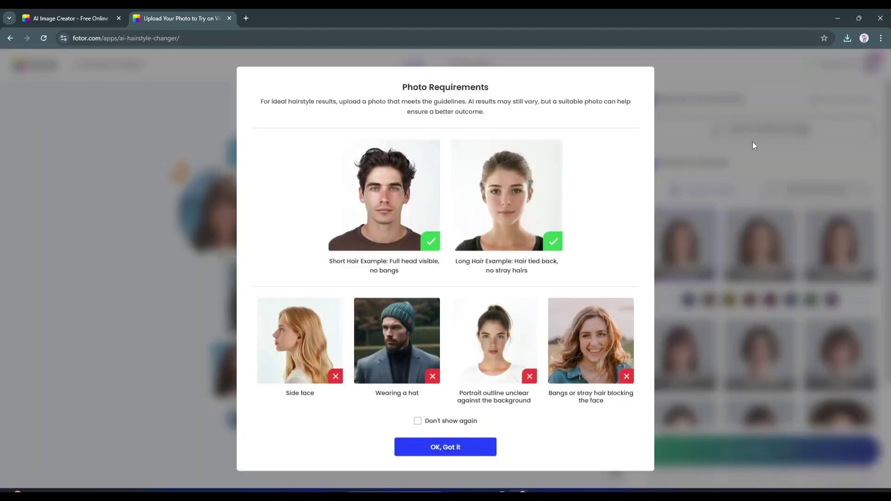
pyautogui.click(415, 445)
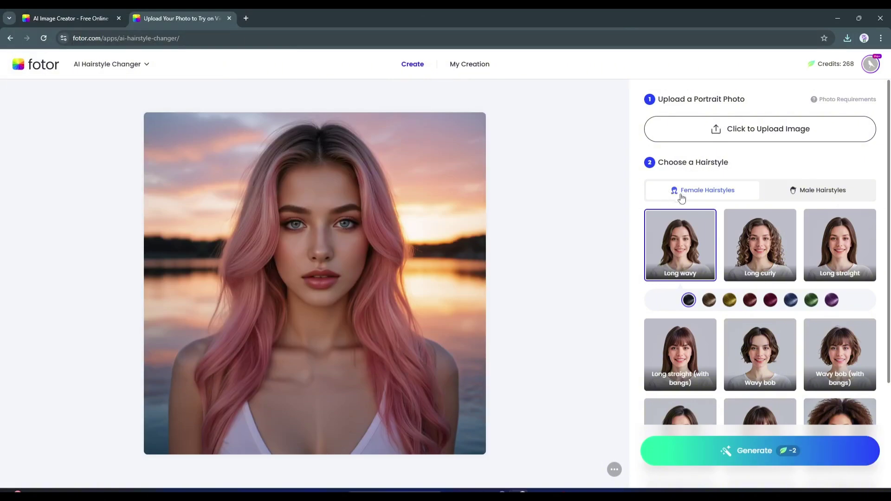
pyautogui.scroll(-2, 767, 281)
pyautogui.scroll(2, 768, 281)
# Step: Browse male and female styles, then generate the Long curly female hairstyle
pyautogui.click(815, 195)
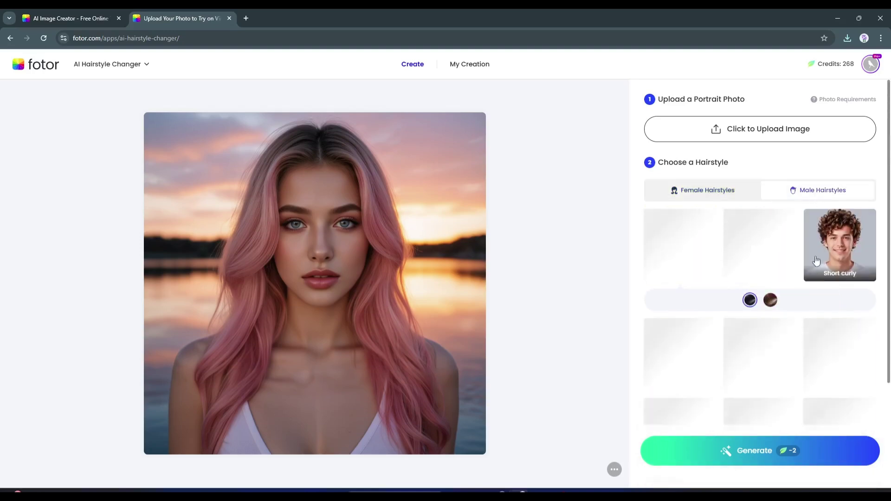
pyautogui.scroll(-3, 804, 325)
pyautogui.scroll(3, 788, 371)
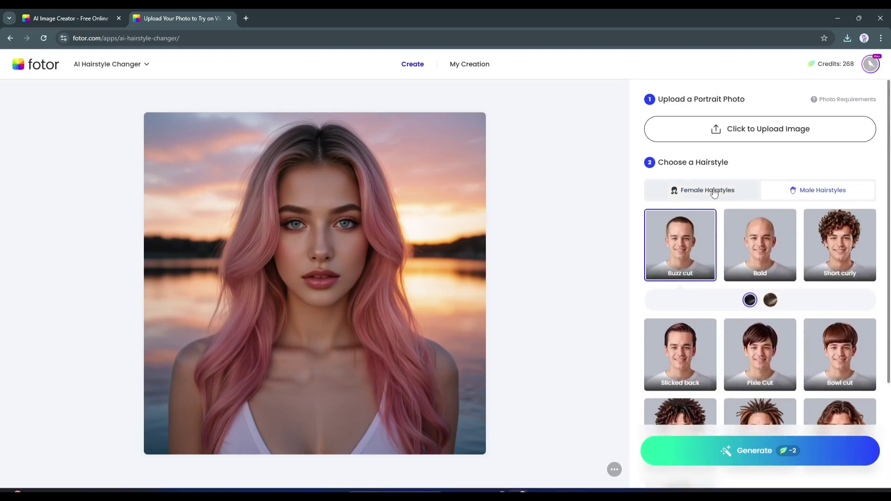
pyautogui.click(713, 193)
pyautogui.scroll(-3, 753, 325)
pyautogui.scroll(2, 753, 354)
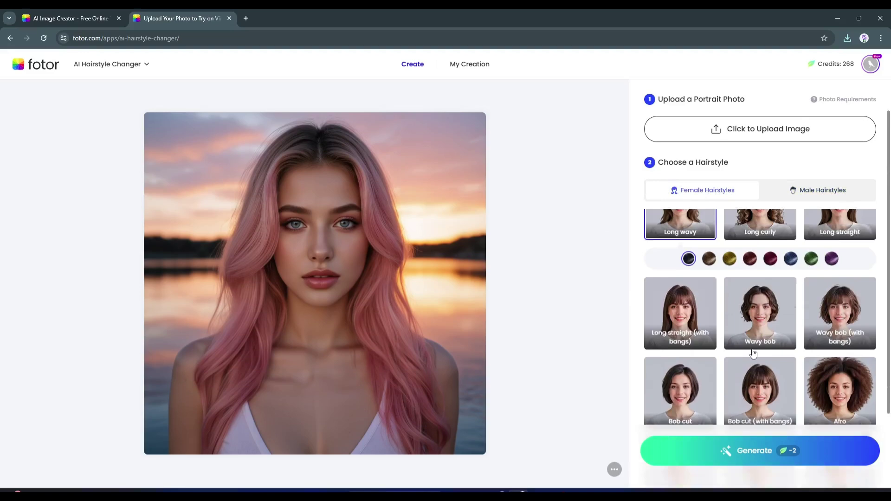
pyautogui.scroll(1, 752, 353)
pyautogui.click(768, 246)
pyautogui.scroll(-3, 769, 325)
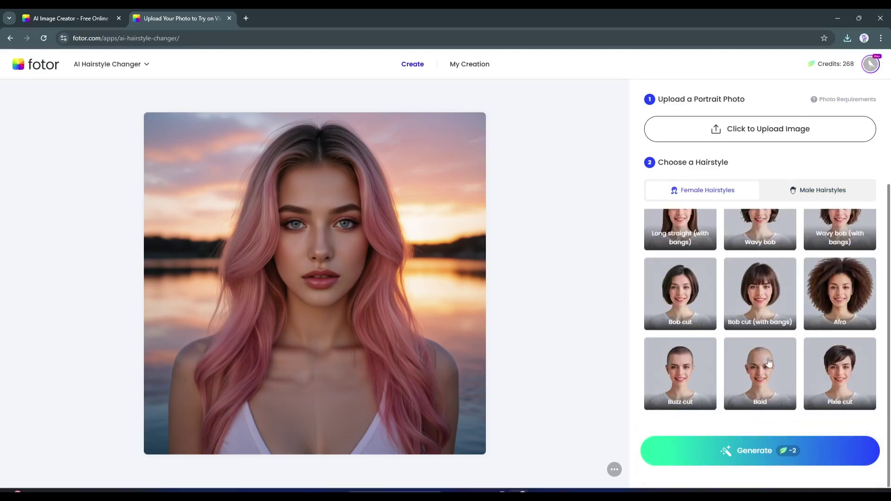
pyautogui.click(793, 446)
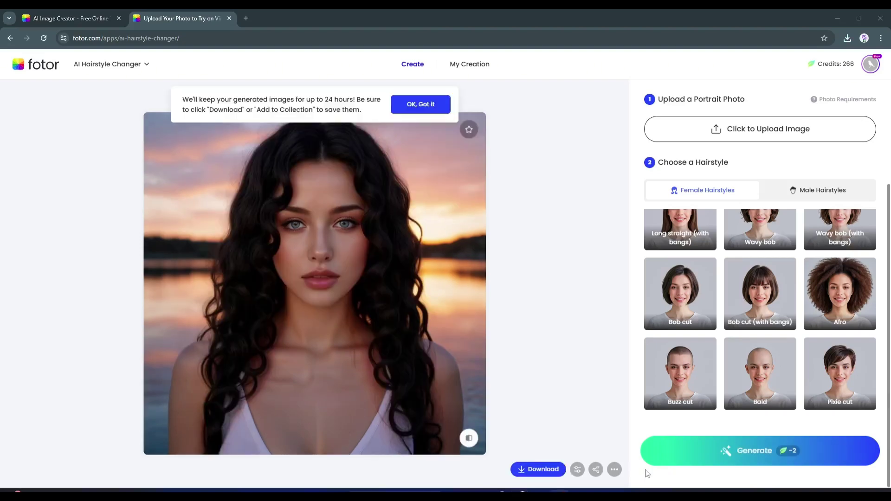
# Step: Toggle Compare repeatedly to check the long dark curly hair against the original
pyautogui.click(469, 438)
pyautogui.click(469, 438)
pyautogui.click(469, 437)
pyautogui.click(468, 438)
pyautogui.scroll(-3, 631, 331)
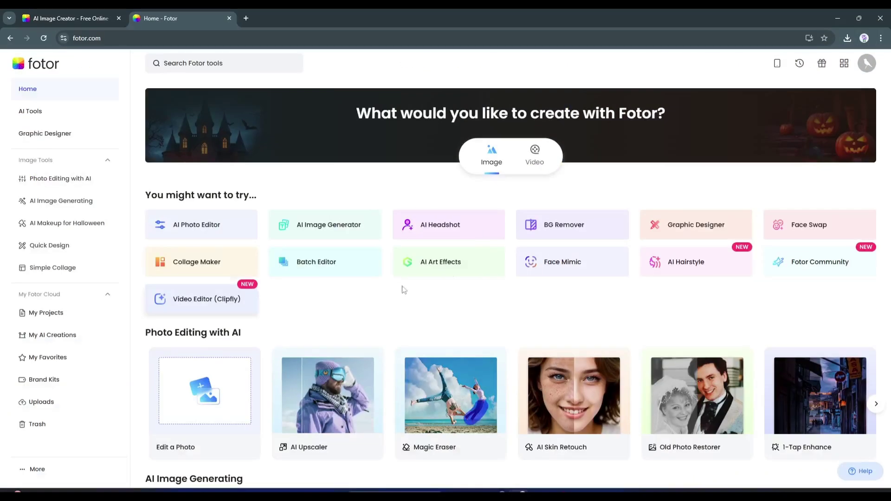
# Step: Start an individual female headshot album in AI Headshot after viewing the team offering
pyautogui.scroll(-2, 364, 227)
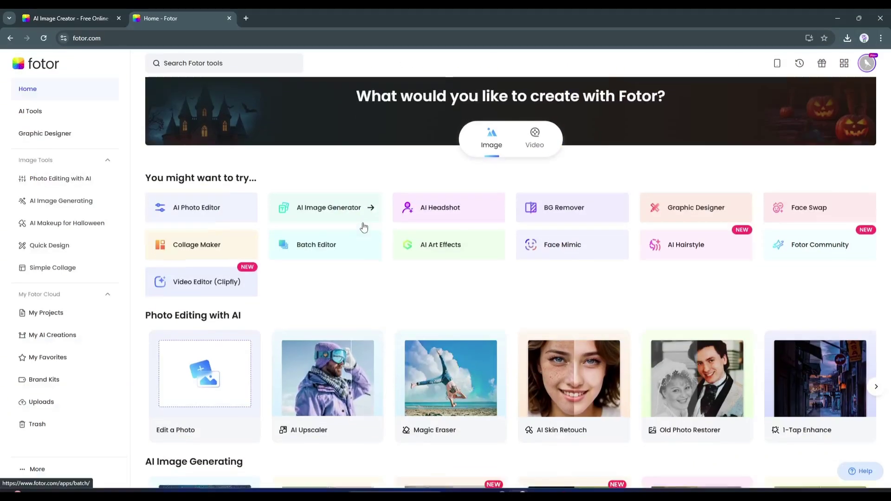
pyautogui.scroll(-1, 324, 222)
pyautogui.scroll(2, 546, 266)
pyautogui.scroll(-1, 509, 294)
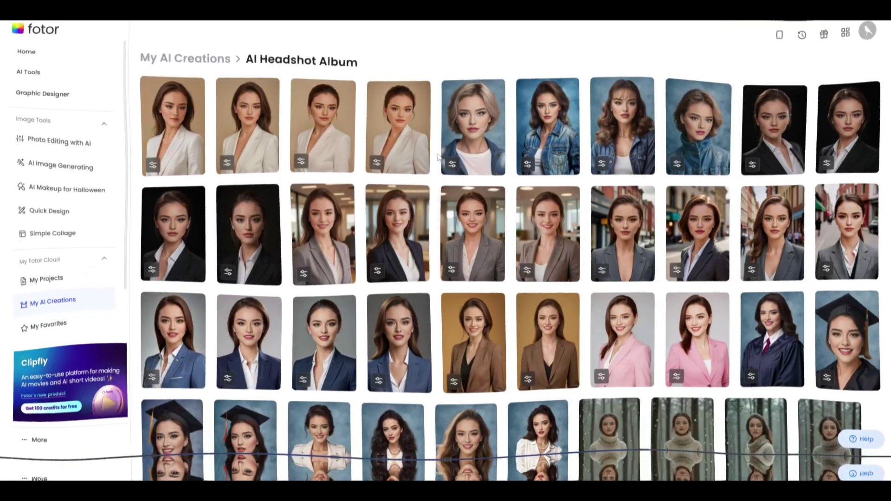
pyautogui.scroll(-1, 438, 175)
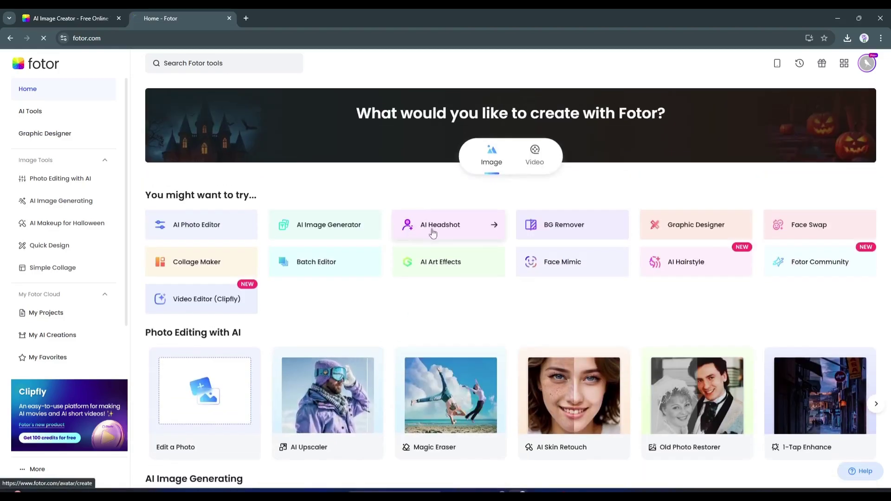
pyautogui.click(433, 225)
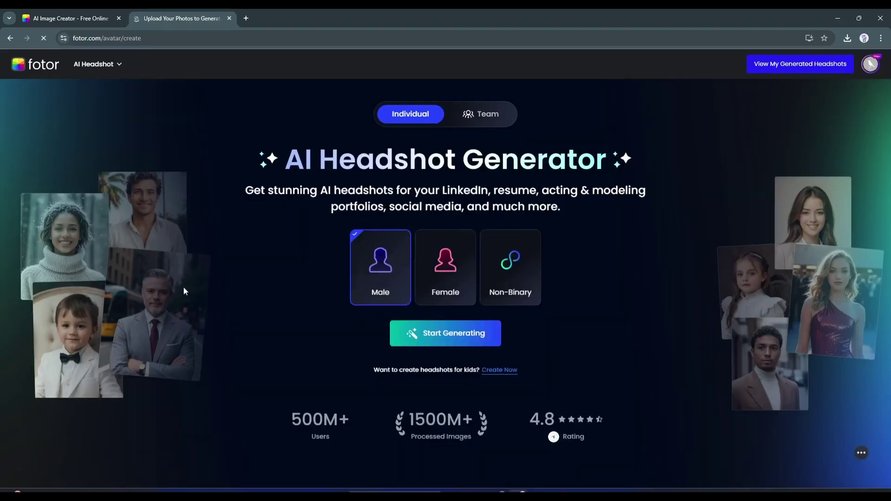
pyautogui.click(475, 126)
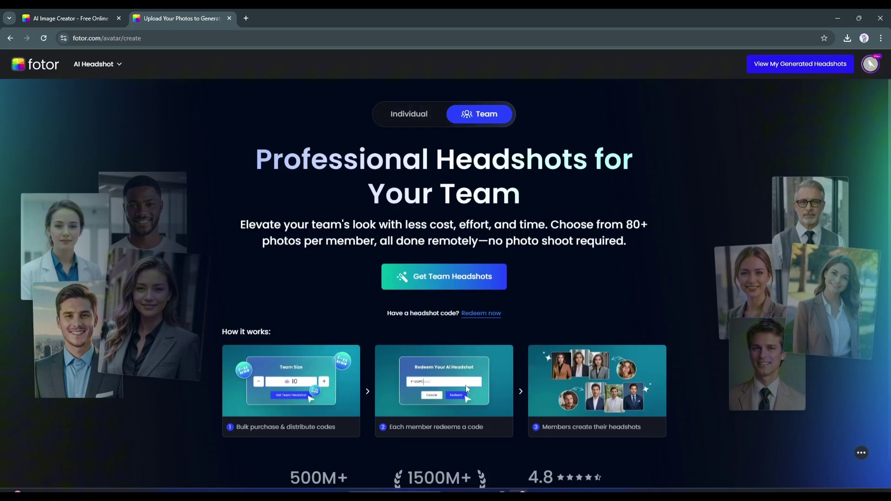
pyautogui.click(408, 116)
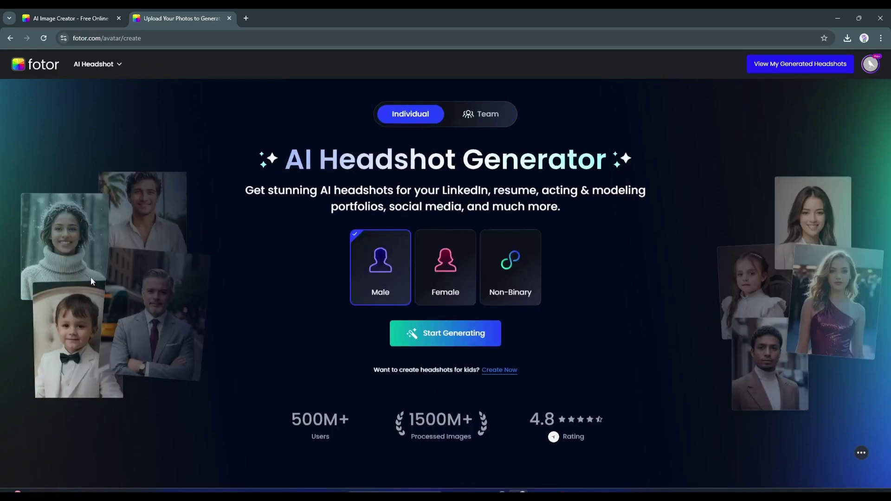
pyautogui.click(450, 274)
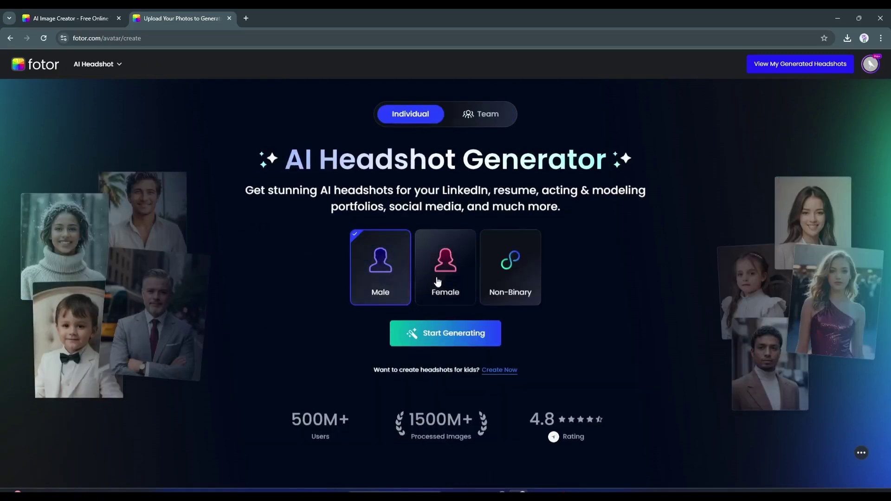
pyautogui.click(463, 340)
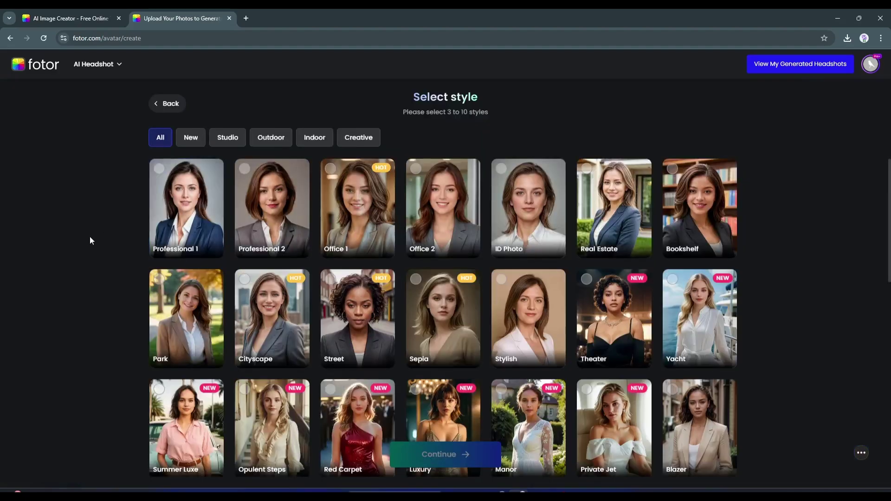
# Step: Select the Professional 1, Cityscape, Street, Sepia, Stylish, Theater and Yacht headshot styles
pyautogui.click(160, 170)
pyautogui.click(271, 320)
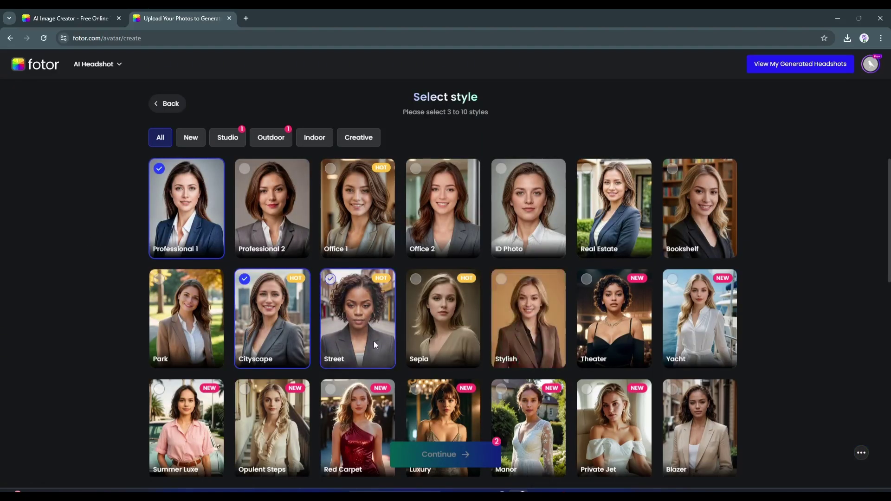
pyautogui.click(357, 320)
pyautogui.click(443, 320)
pyautogui.click(528, 320)
pyautogui.click(585, 340)
pyautogui.click(699, 362)
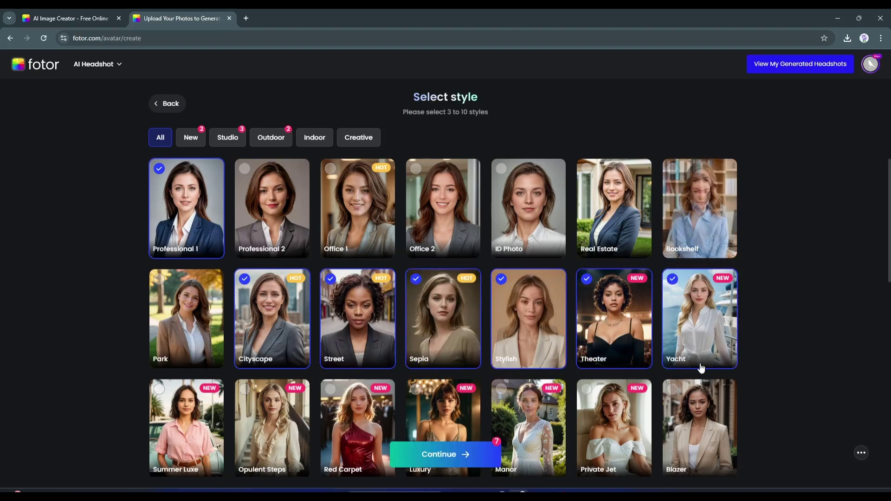
pyautogui.scroll(-2, 700, 366)
pyautogui.scroll(-3, 431, 345)
# Step: Upload the portrait photo, generate the headshots, and dismiss the feedback panel
pyautogui.click(457, 454)
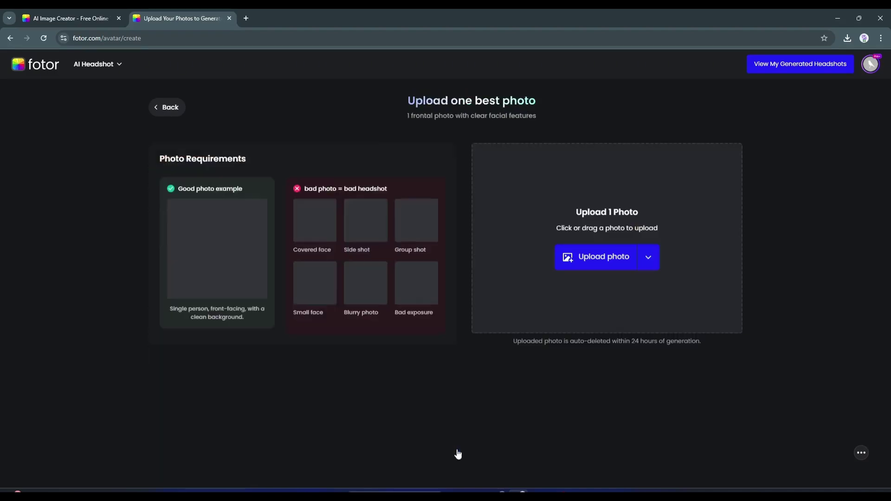
pyautogui.doubleClick(461, 334)
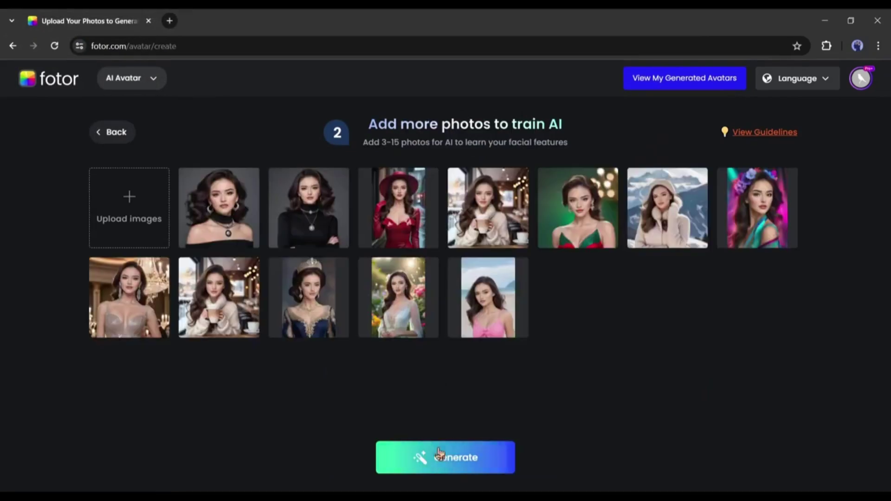
pyautogui.click(440, 457)
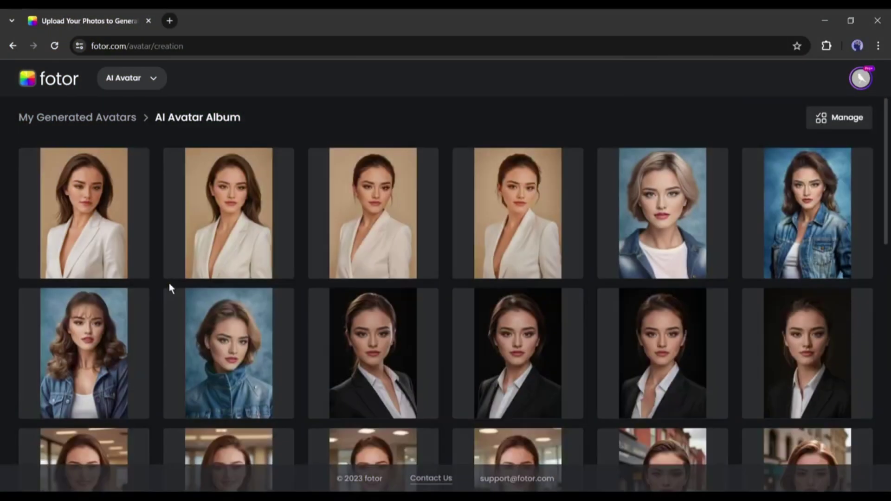
pyautogui.scroll(-10, 274, 288)
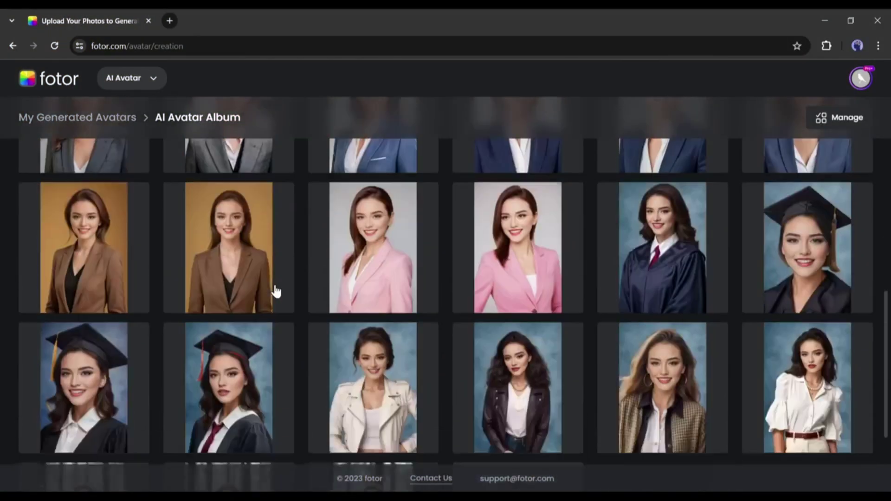
pyautogui.scroll(-3, 276, 291)
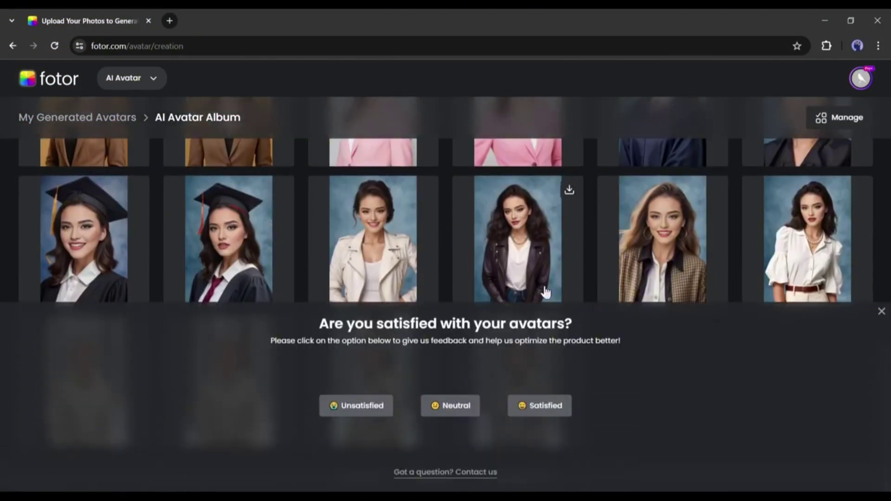
pyautogui.click(881, 311)
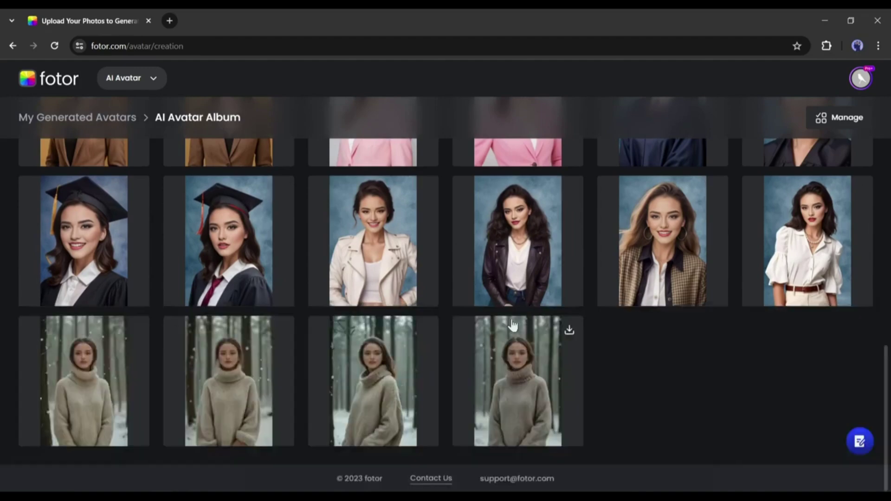
pyautogui.scroll(15, 267, 341)
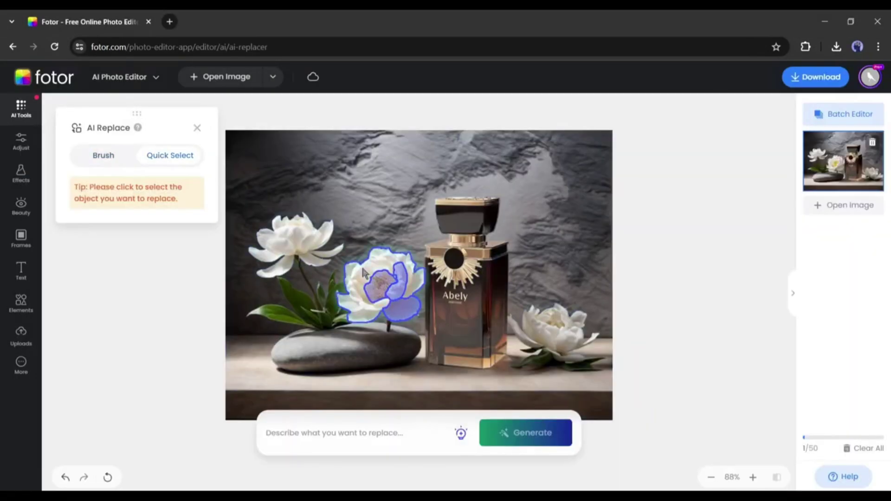
# Step: Select the flowers beside the perfume bottle and replace them with 'red roses'
pyautogui.click(364, 273)
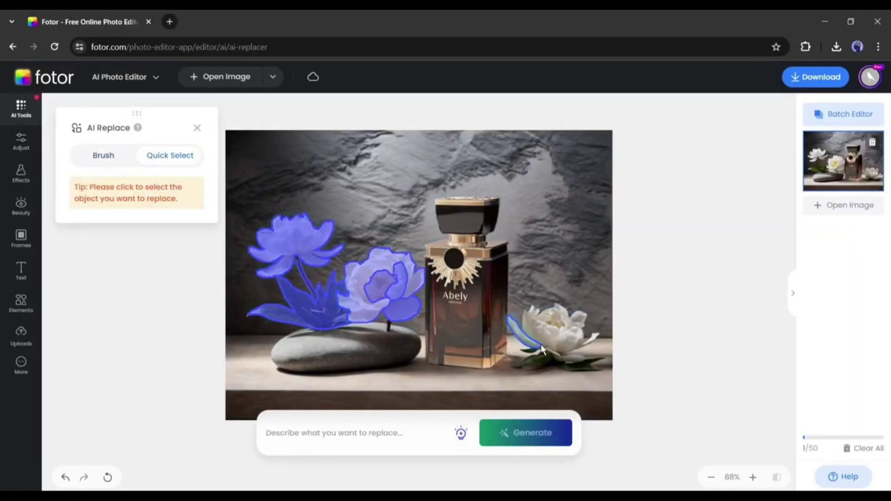
pyautogui.click(360, 433)
pyautogui.write('red roses')
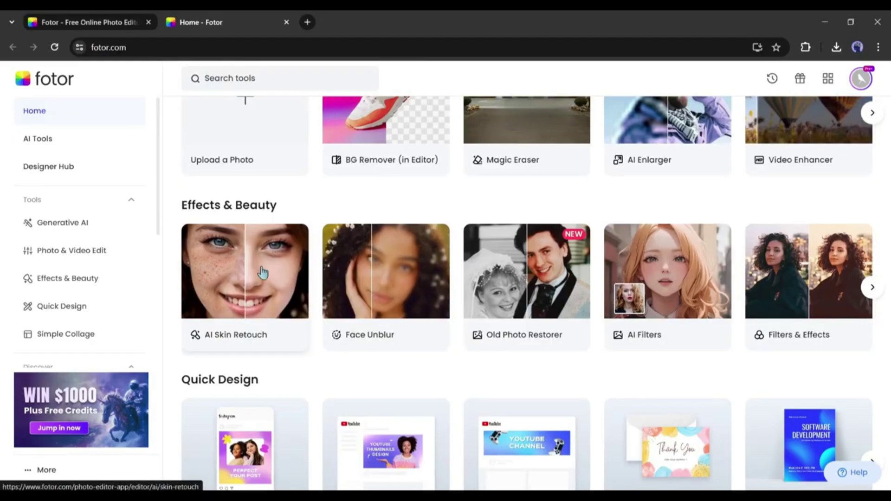
pyautogui.click(259, 272)
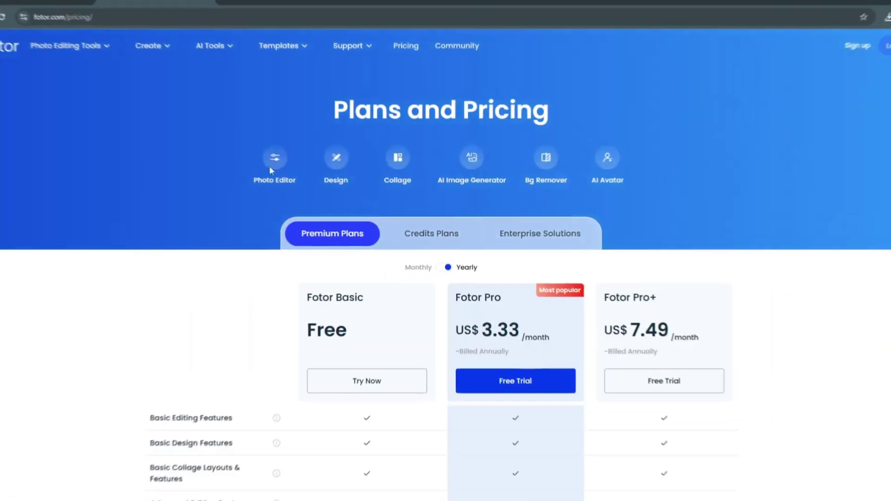
# Step: Browse the basic adjustment tools in the AI Photo Editor
pyautogui.scroll(-5, 404, 244)
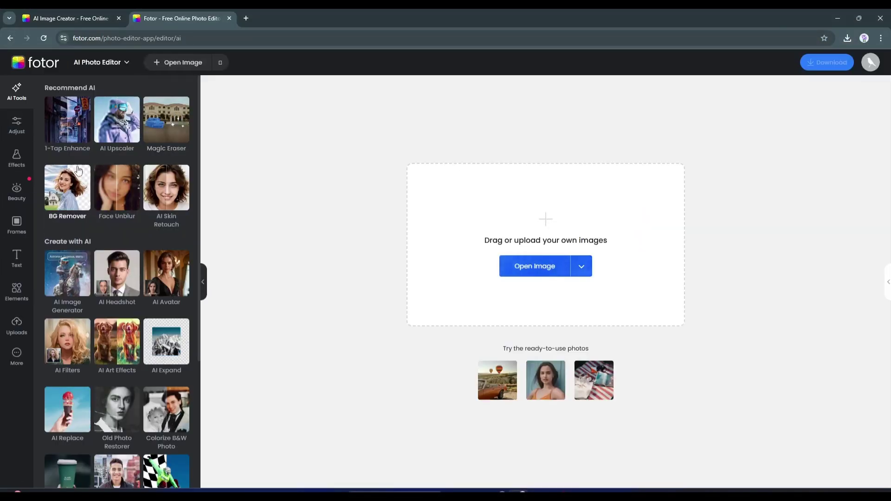
pyautogui.click(17, 127)
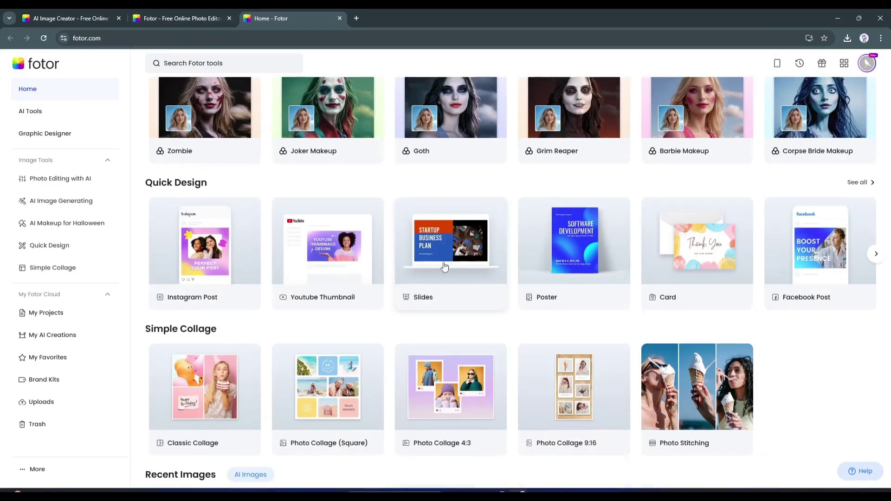
pyautogui.scroll(-3, 498, 395)
pyautogui.scroll(3, 426, 320)
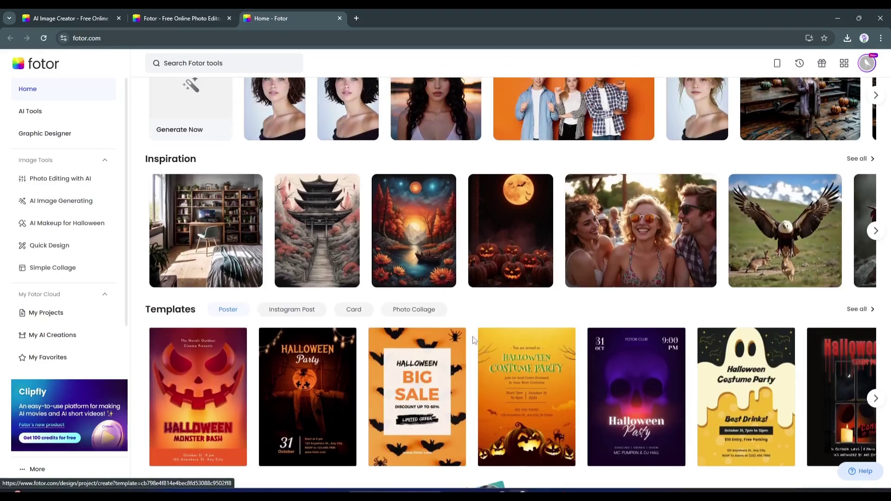